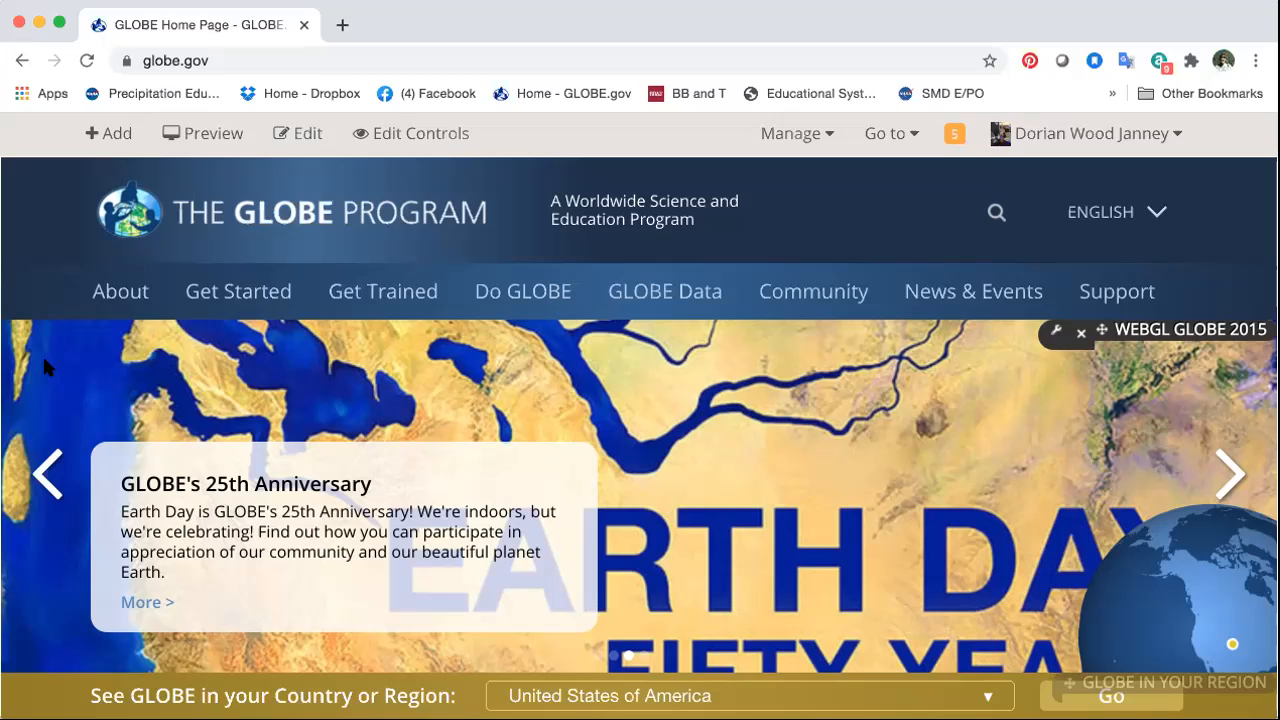
Step: Open the Visualize Data page from the GLOBE Data section of the GLOBE site
{"action": "mouse_move", "coordinate": [610, 298]}
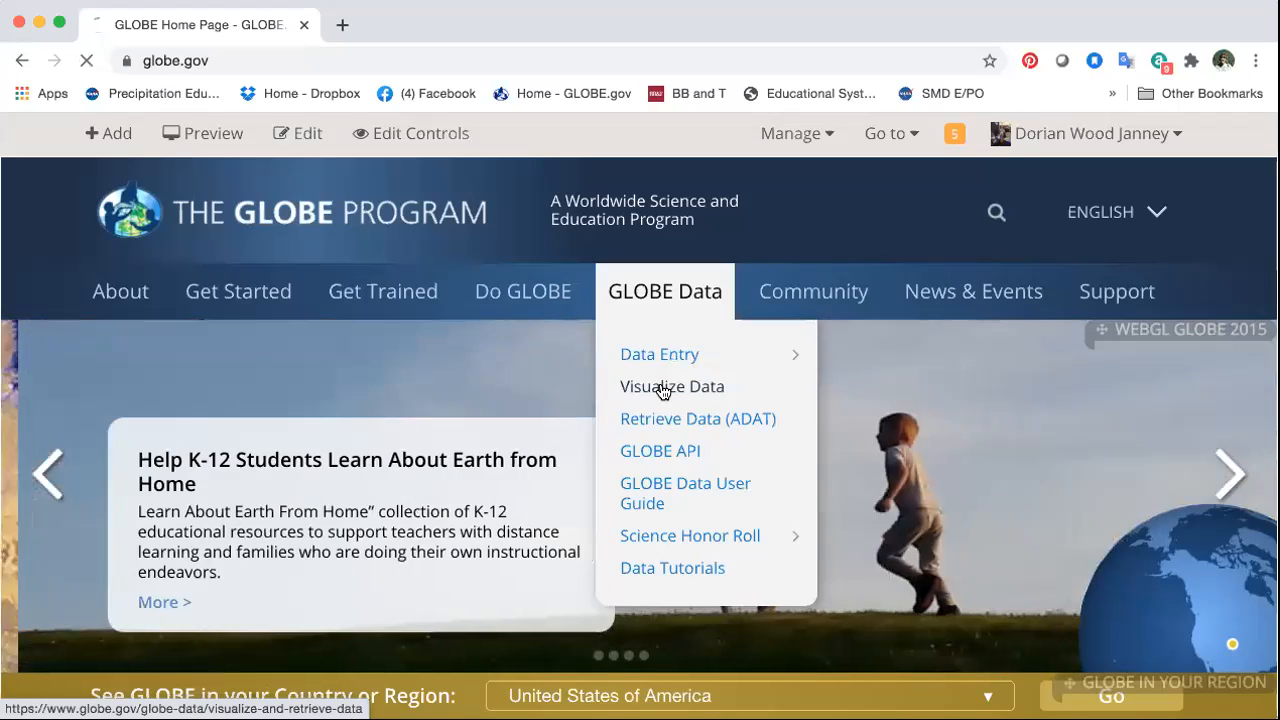
{"action": "left_click", "coordinate": [662, 391]}
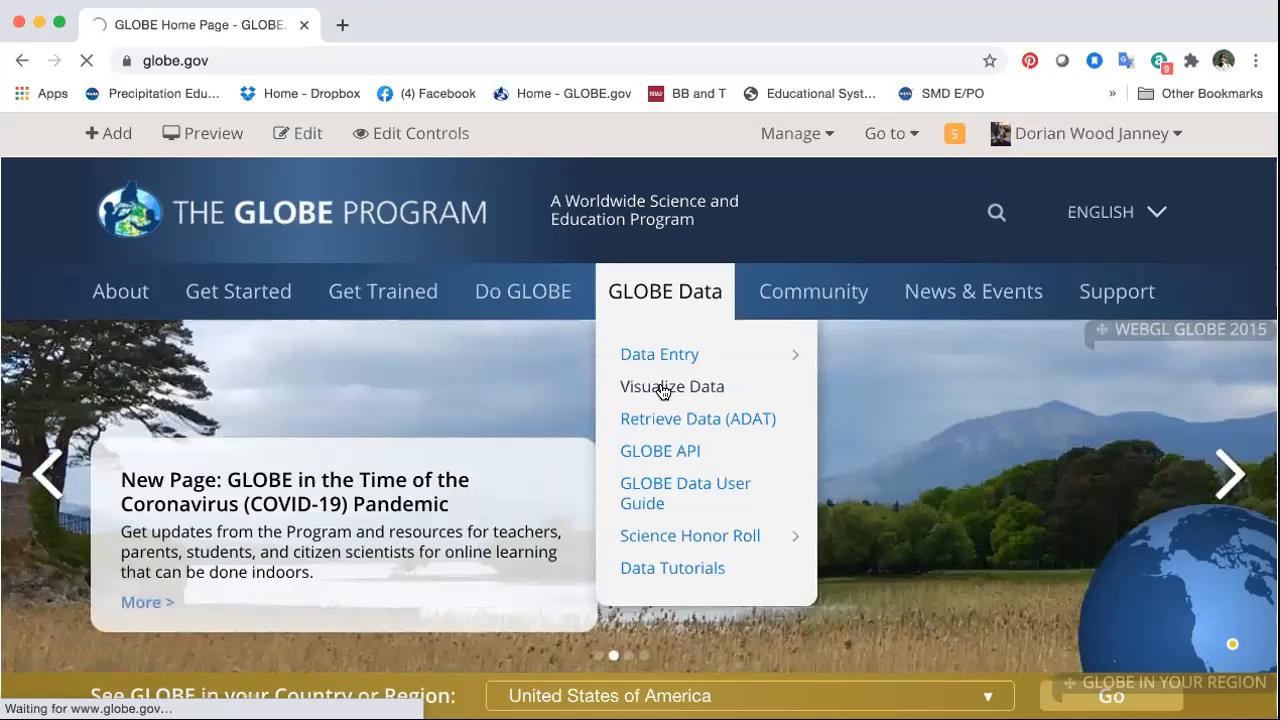
{"action": "left_click", "coordinate": [663, 388]}
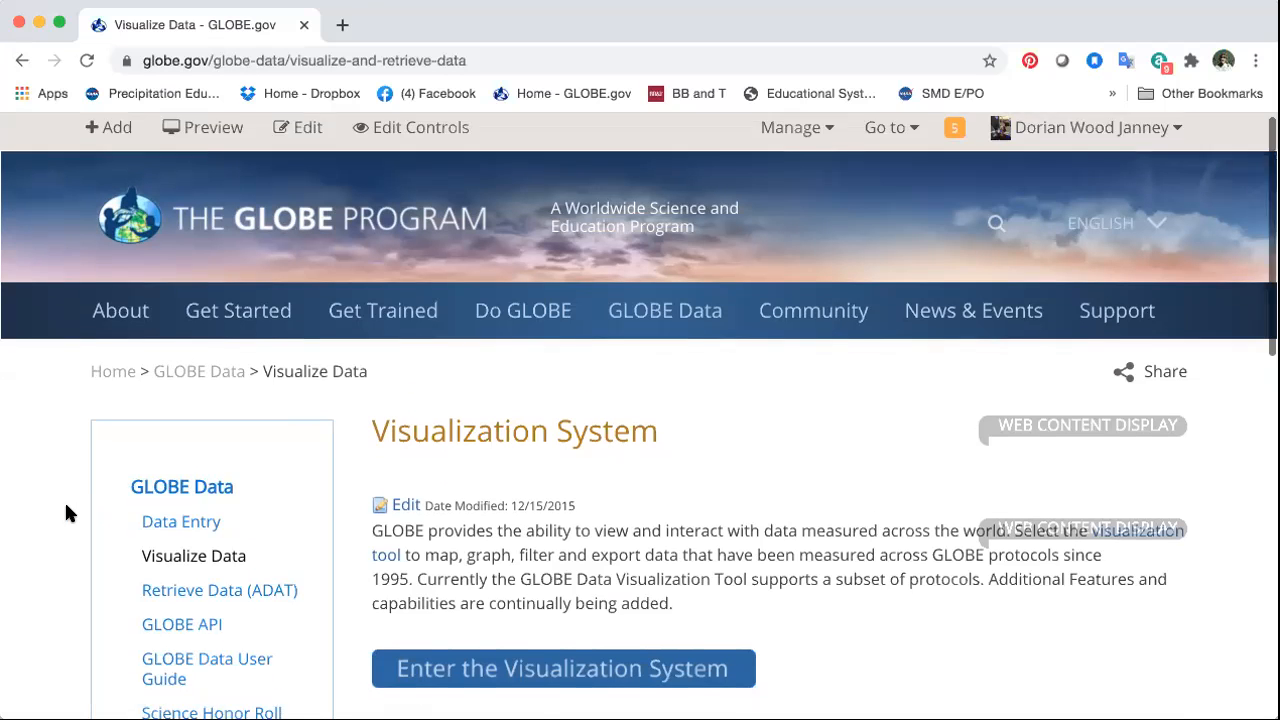
Step: Enter the GLOBE Visualization System from the Visualize Data page
{"action": "scroll", "coordinate": [66, 512], "scroll_direction": "down", "scroll_amount": 3}
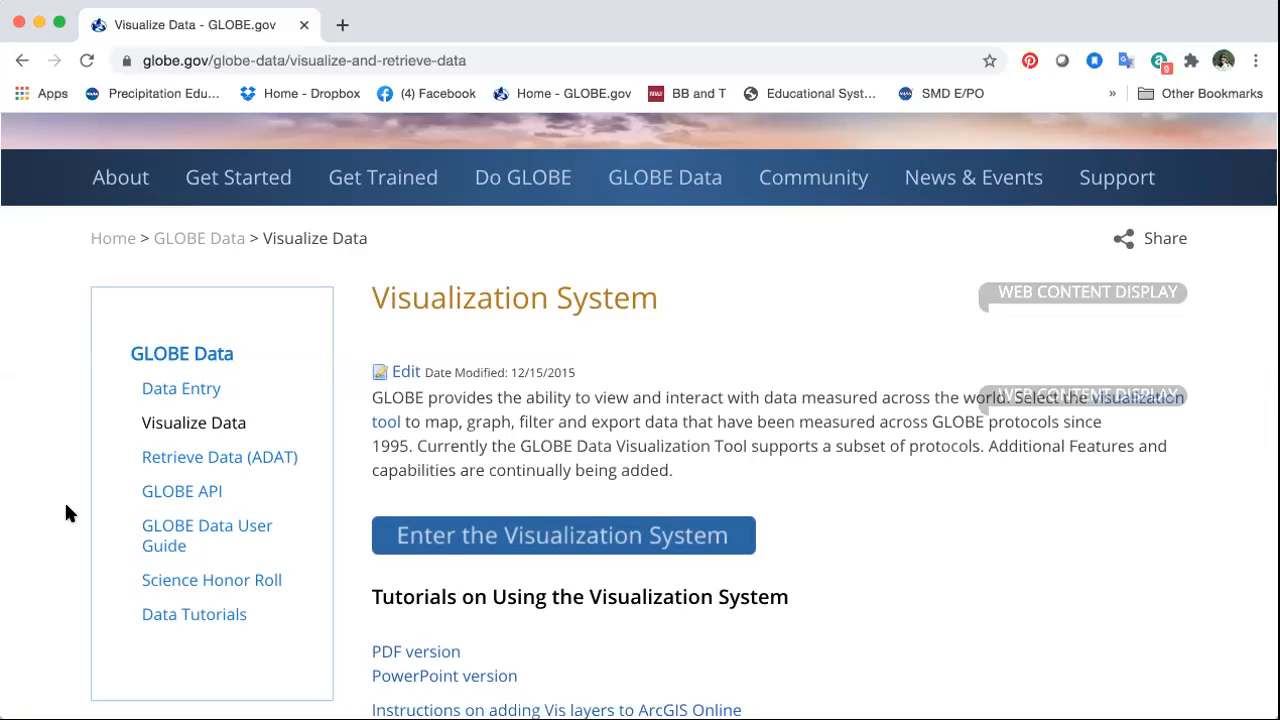
{"action": "scroll", "coordinate": [66, 505], "scroll_direction": "down", "scroll_amount": 3}
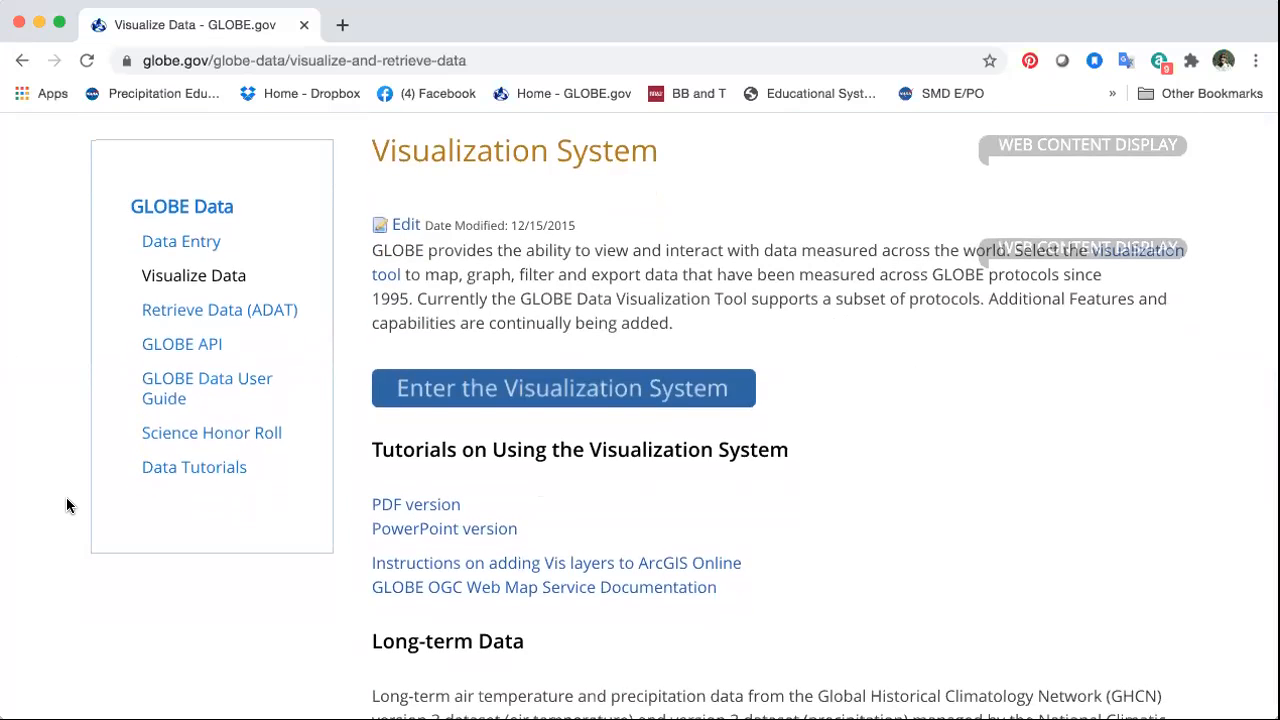
{"action": "left_click", "coordinate": [506, 397]}
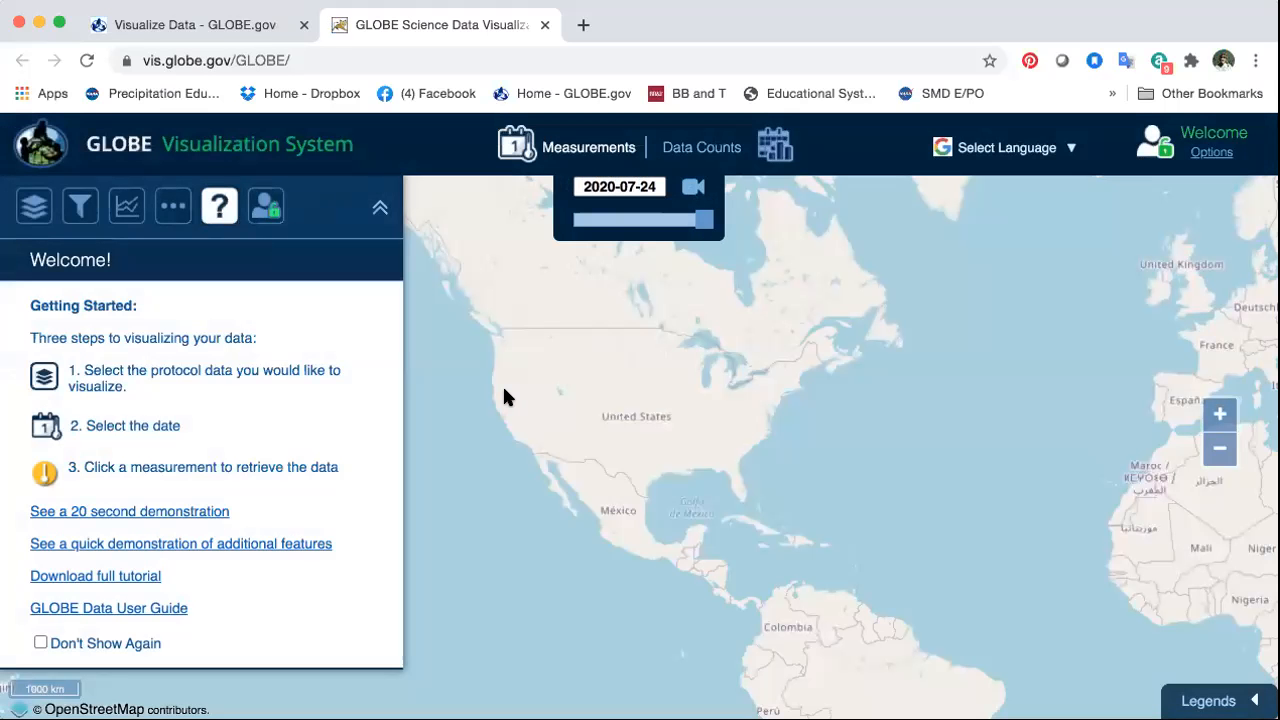
Step: Add the Atmosphere sphere's Precipitation Total Liquid Equivalent layer to the map and submit it
{"action": "left_click", "coordinate": [35, 207]}
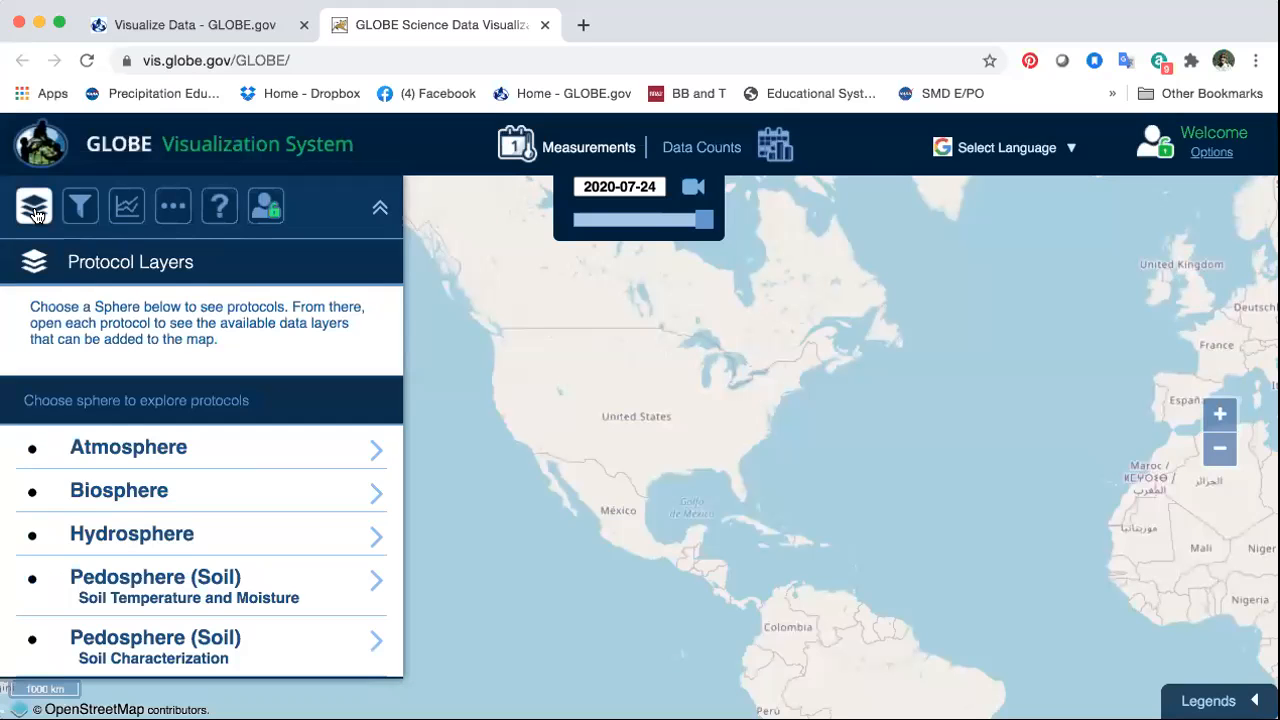
{"action": "left_click", "coordinate": [123, 446]}
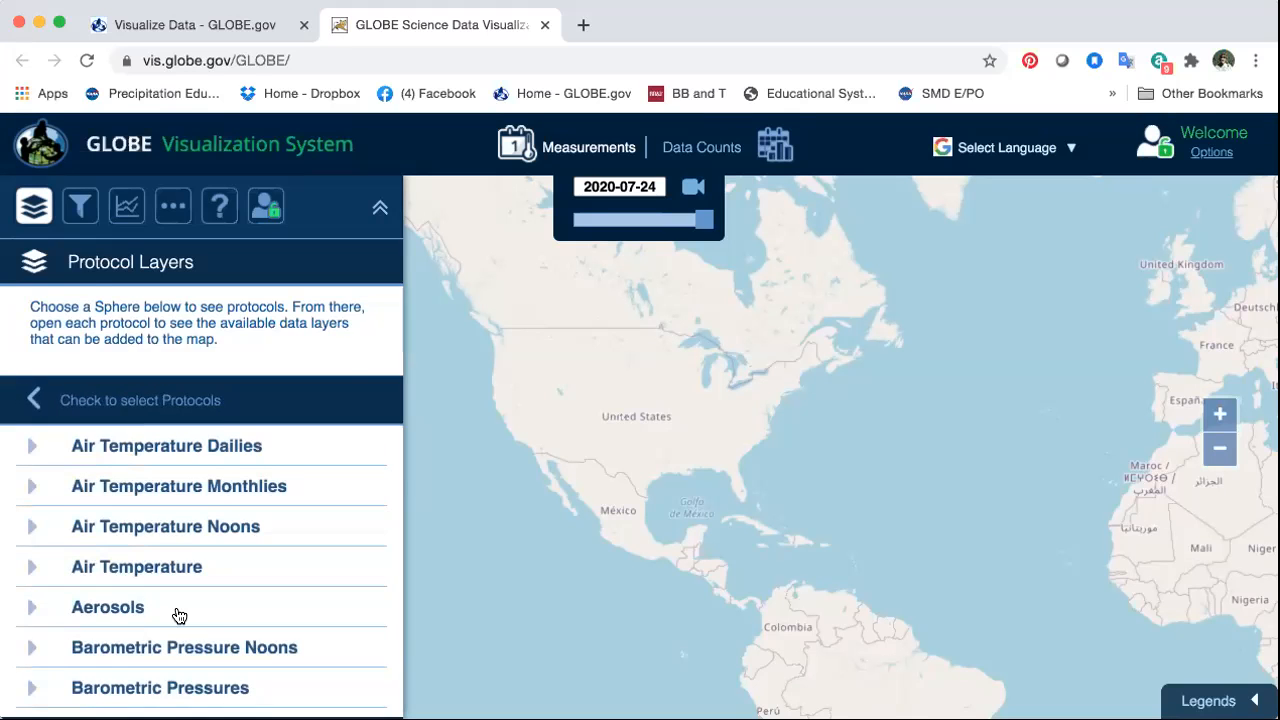
{"action": "scroll", "coordinate": [178, 612], "scroll_direction": "down", "scroll_amount": 3}
{"action": "scroll", "coordinate": [178, 612], "scroll_direction": "down", "scroll_amount": 2}
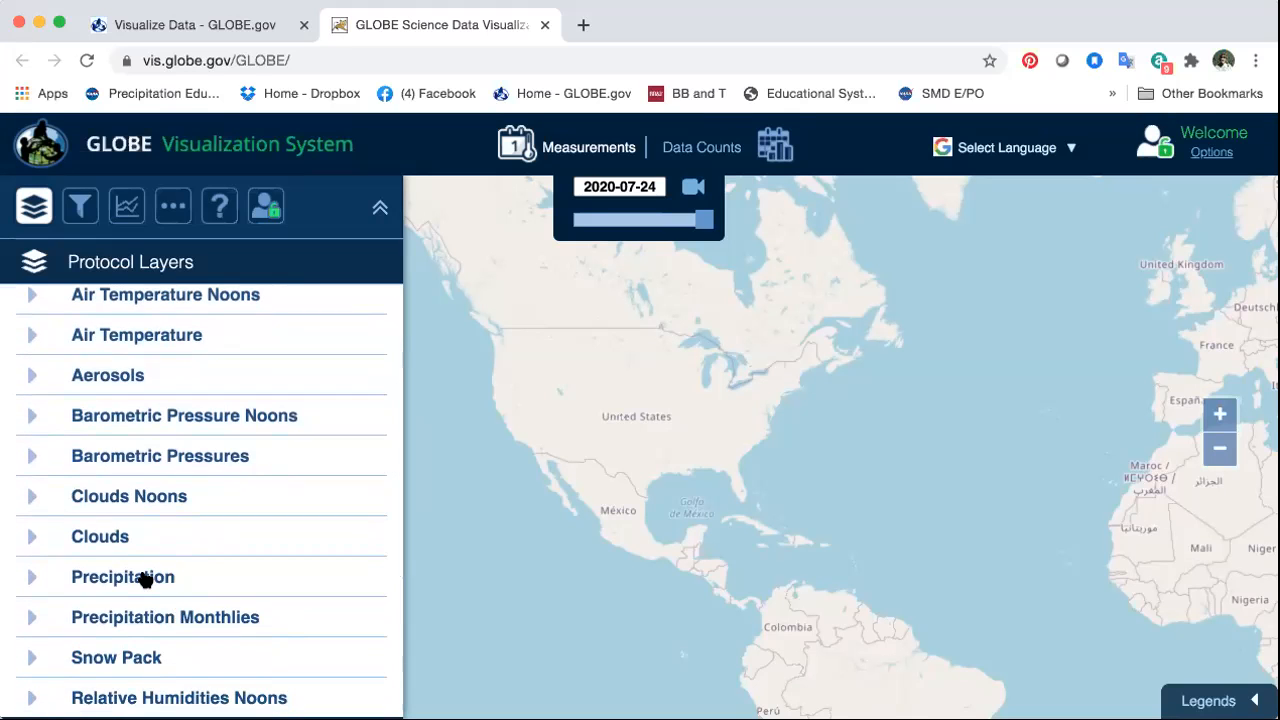
{"action": "left_click", "coordinate": [145, 578]}
{"action": "scroll", "coordinate": [35, 625], "scroll_direction": "down", "scroll_amount": 2}
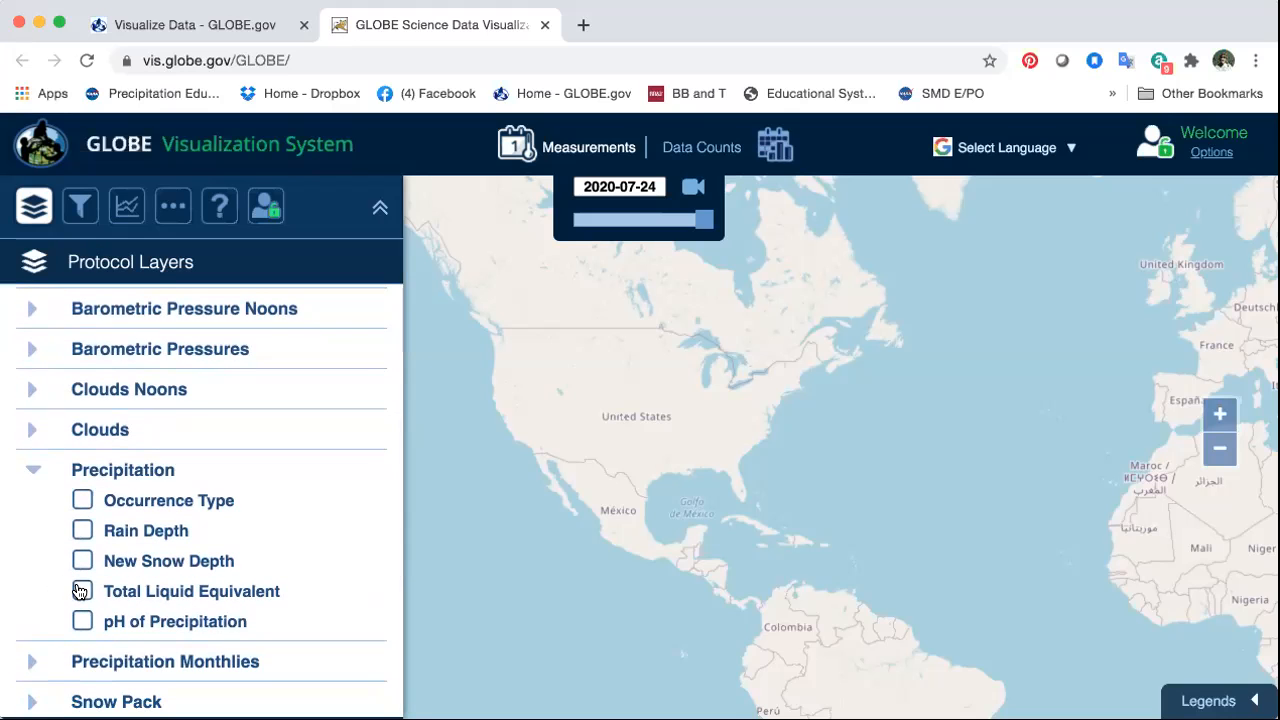
{"action": "left_click", "coordinate": [82, 591]}
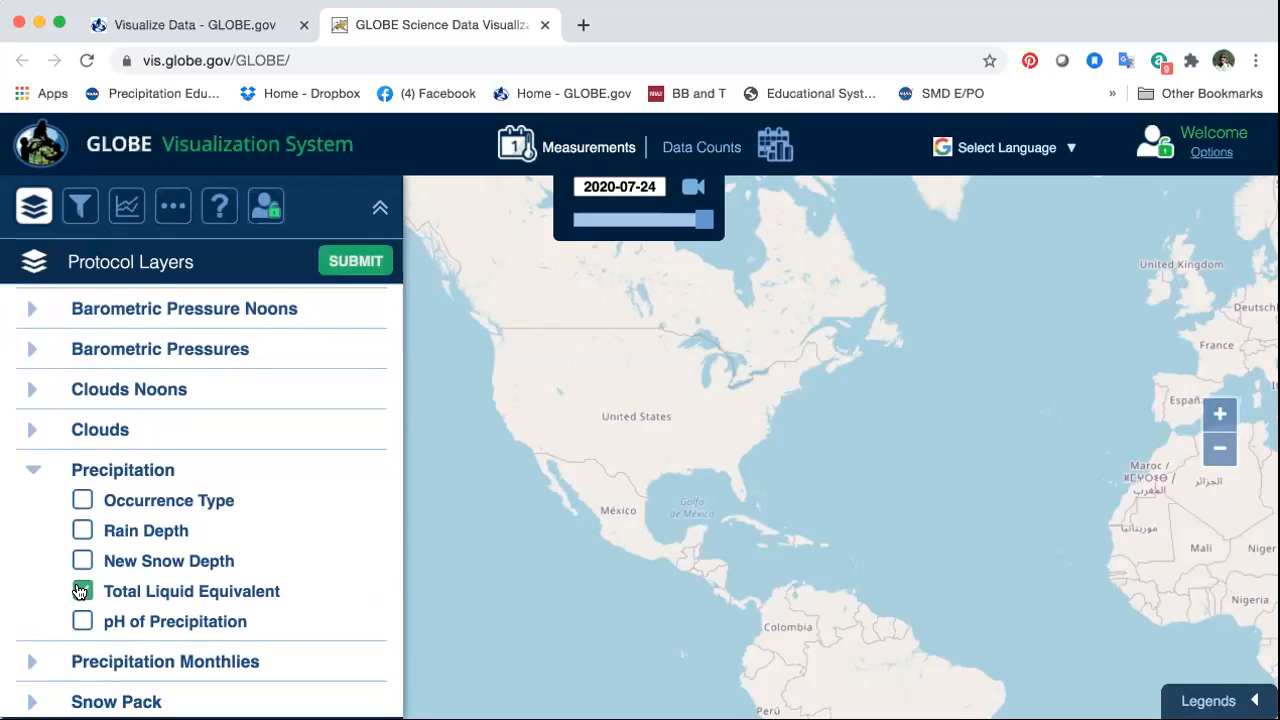
{"action": "left_click", "coordinate": [355, 261]}
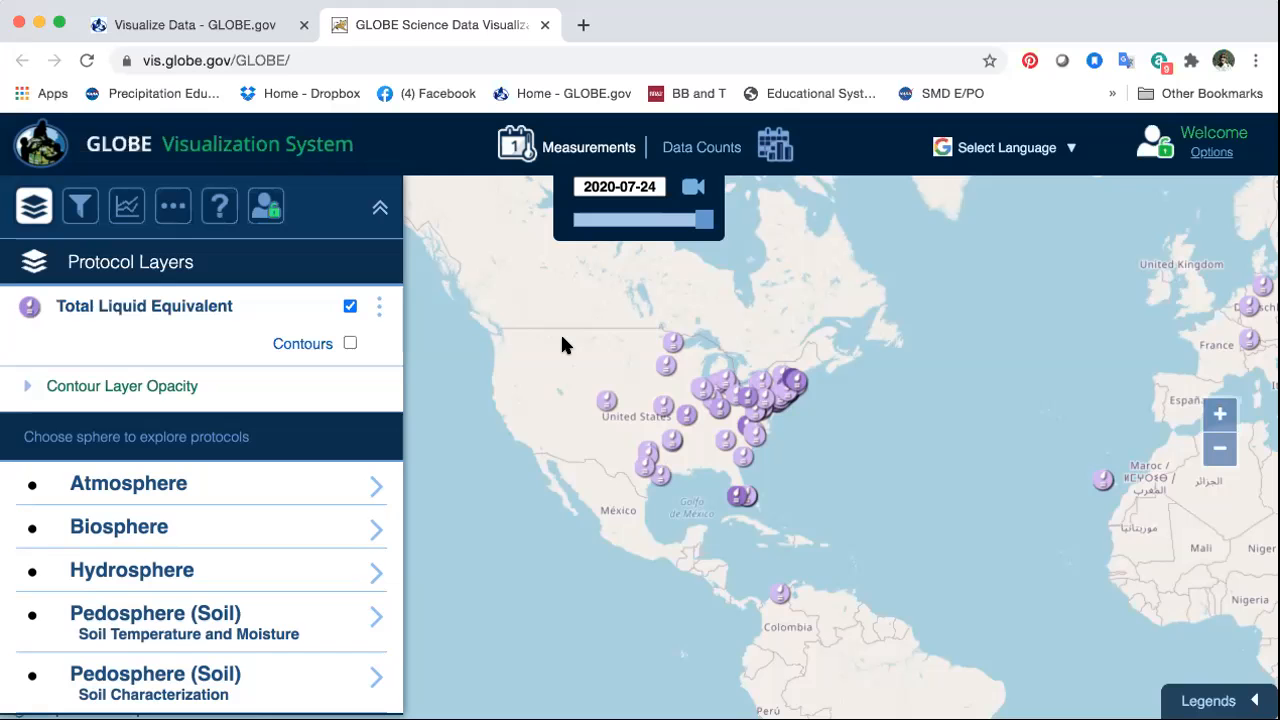
Step: Switch the map from Measurements to the Data Counts view
{"action": "left_click_drag", "start_coordinate": [893, 575], "coordinate": [821, 564]}
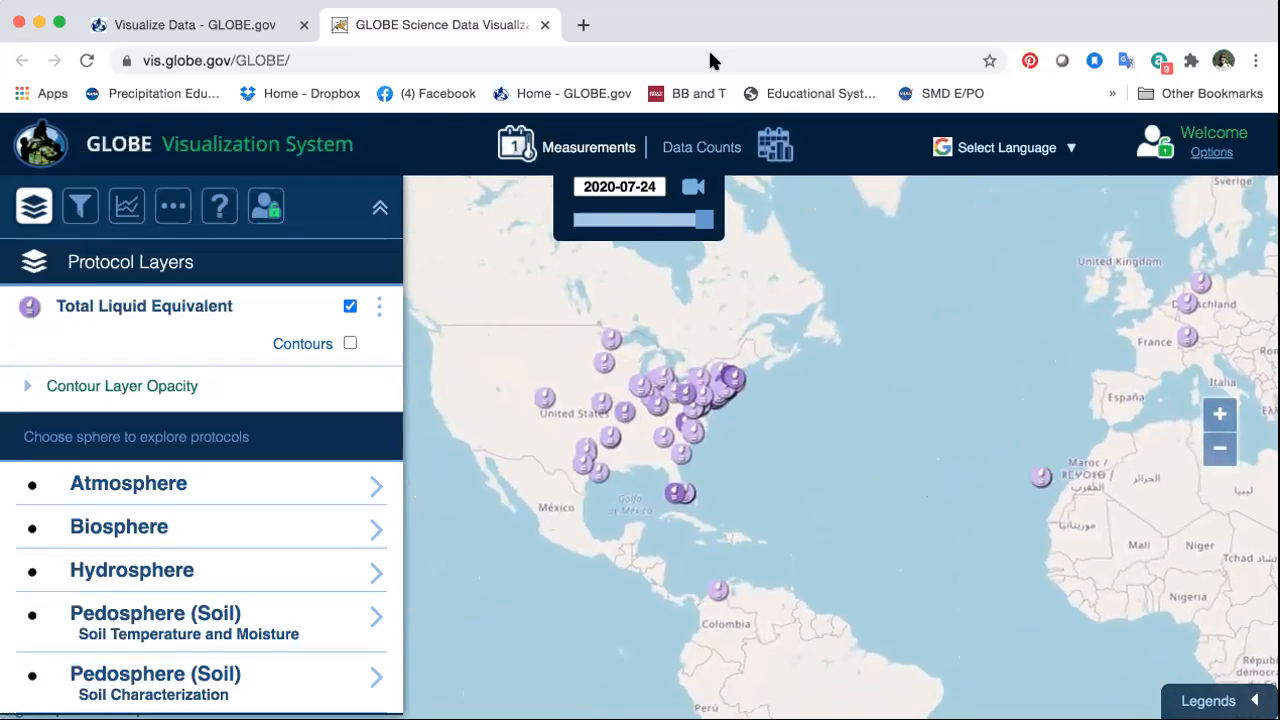
{"action": "left_click", "coordinate": [702, 148]}
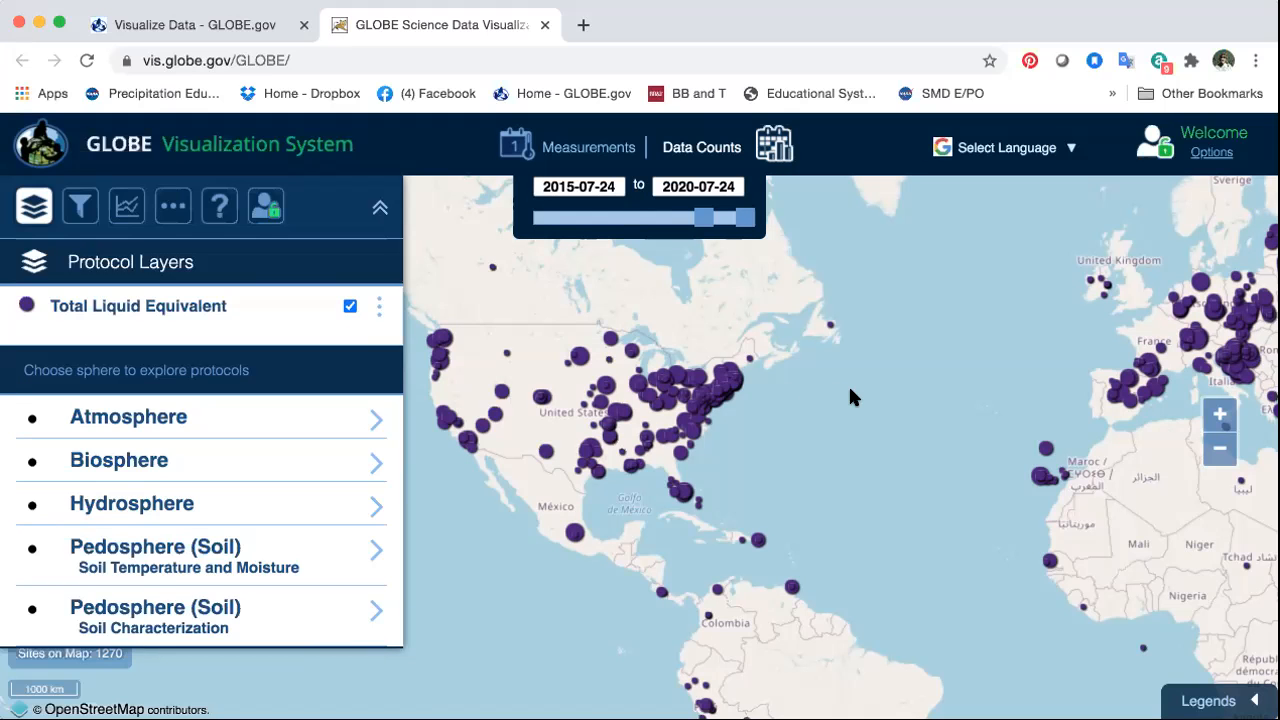
{"action": "mouse_move", "coordinate": [824, 397]}
{"action": "left_mouse_down"}
{"action": "mouse_move", "coordinate": [669, 439]}
{"action": "mouse_move", "coordinate": [838, 415]}
{"action": "left_mouse_up"}
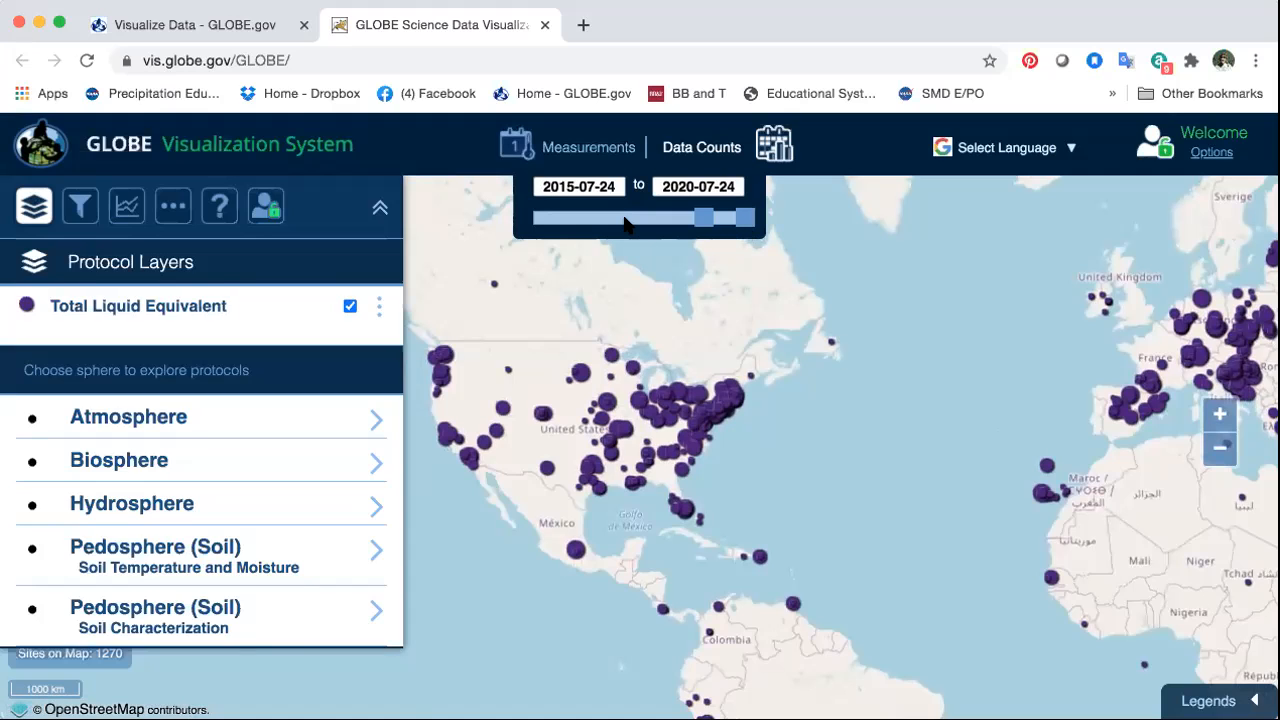
Step: Move the Data Counts date range start to 2005-04-04 and then to 2018-02-19
{"action": "left_click_drag", "start_coordinate": [703, 217], "coordinate": [614, 218]}
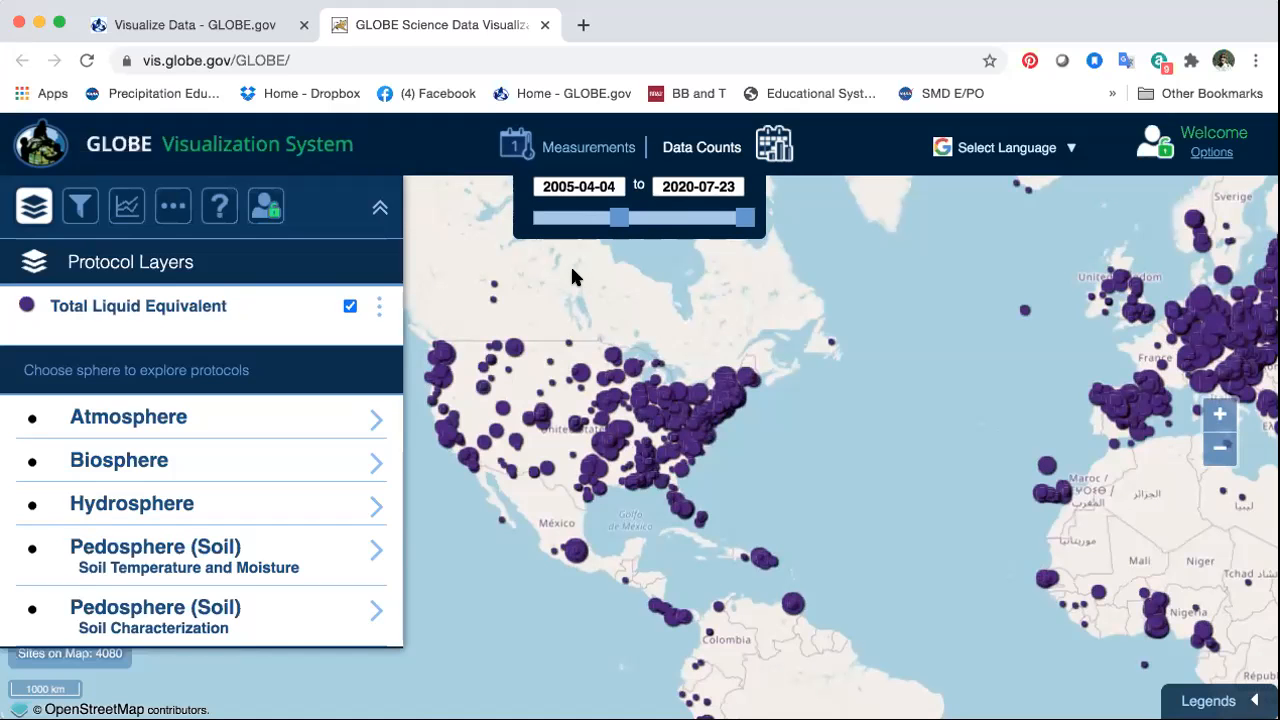
{"action": "left_click_drag", "start_coordinate": [563, 329], "coordinate": [465, 330]}
{"action": "left_click_drag", "start_coordinate": [411, 362], "coordinate": [530, 298]}
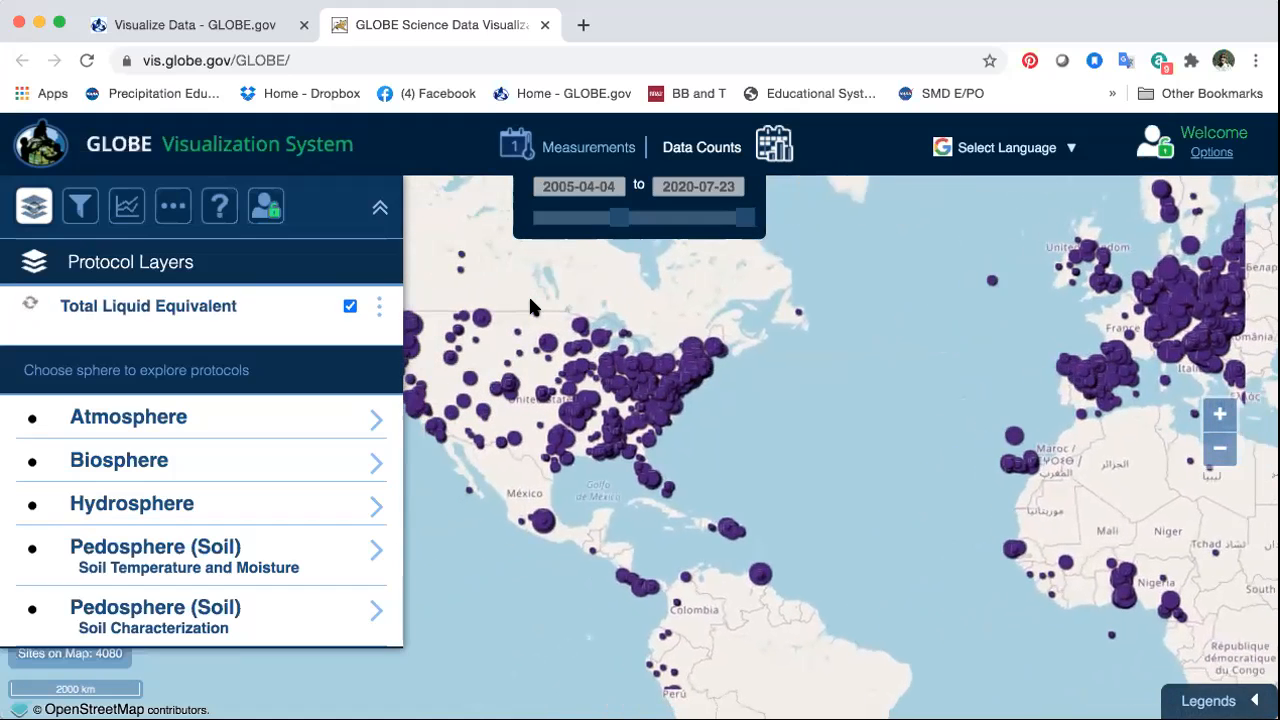
{"action": "left_click_drag", "start_coordinate": [619, 220], "coordinate": [722, 221]}
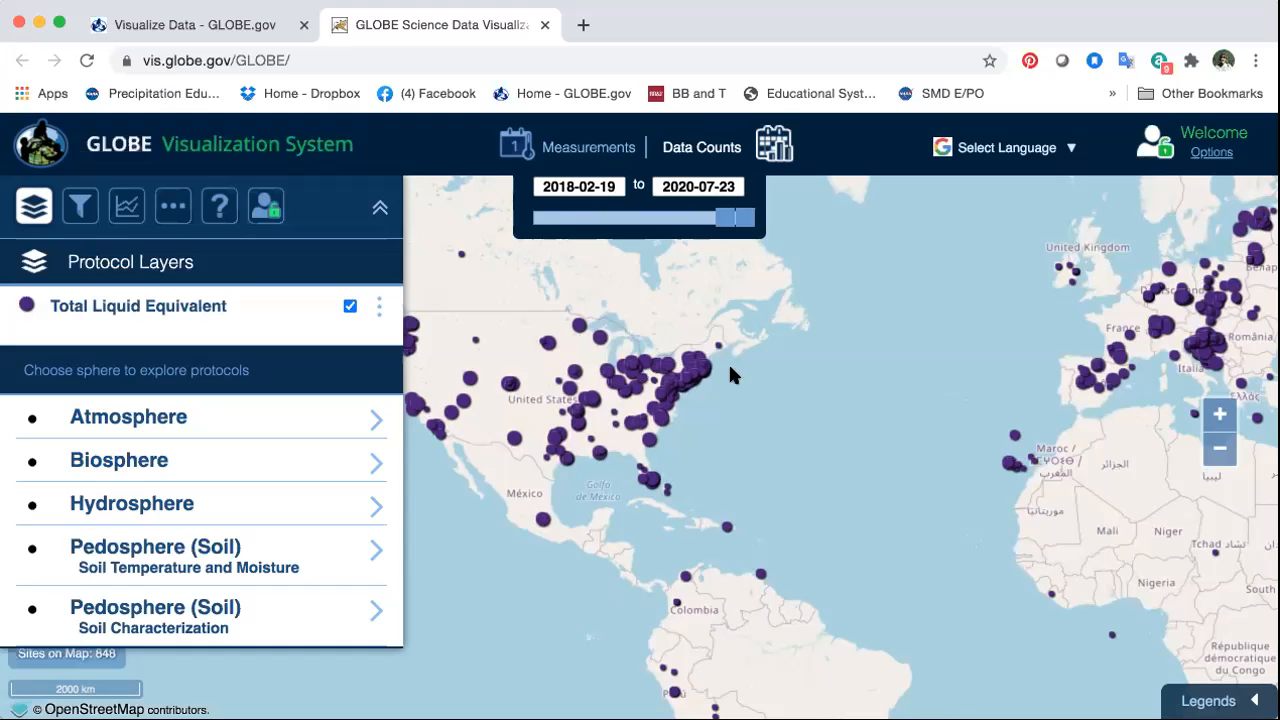
Step: Narrow the Data Counts date range so it starts at 2020-07-24
{"action": "left_click", "coordinate": [1219, 414]}
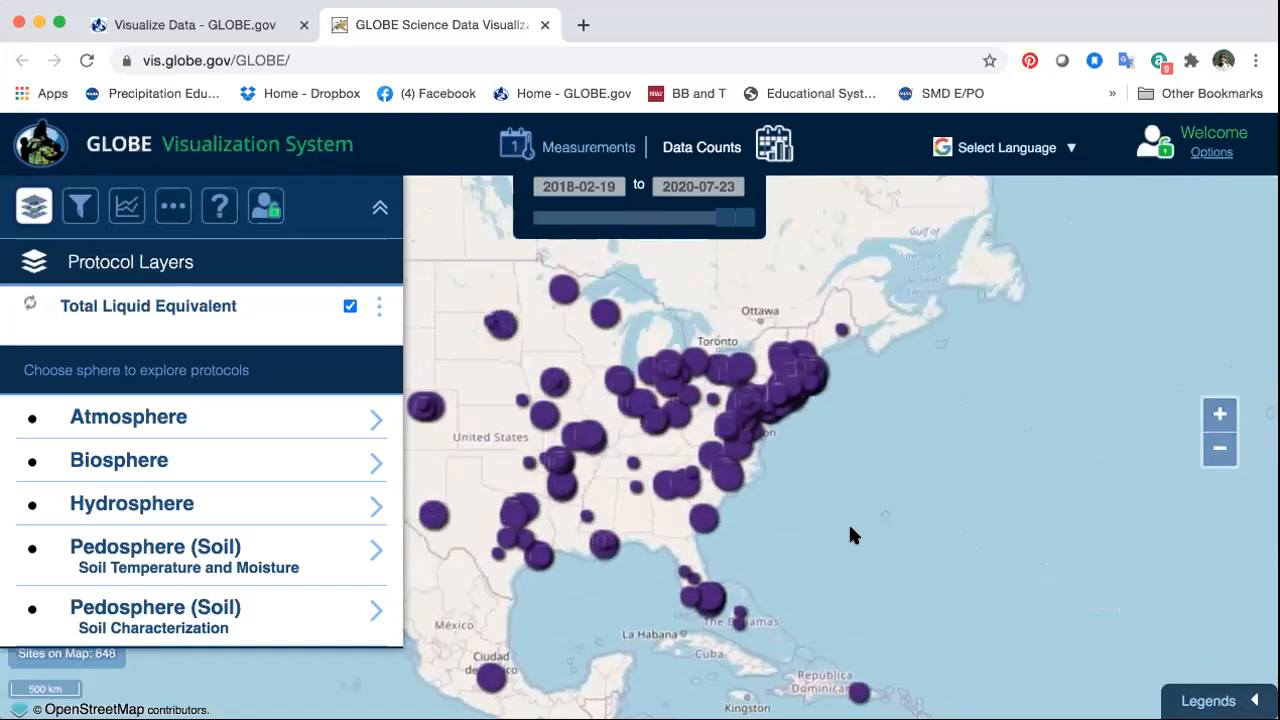
{"action": "left_click", "coordinate": [1219, 414]}
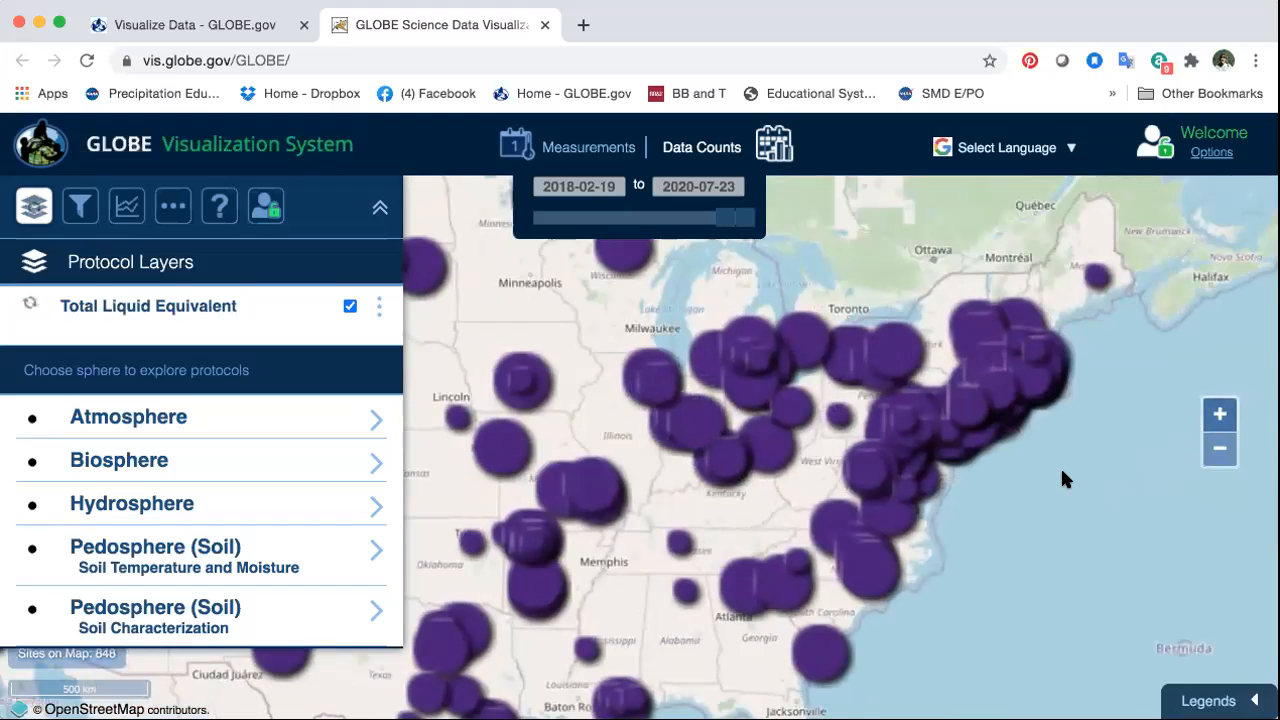
{"action": "left_click_drag", "start_coordinate": [1060, 463], "coordinate": [898, 516]}
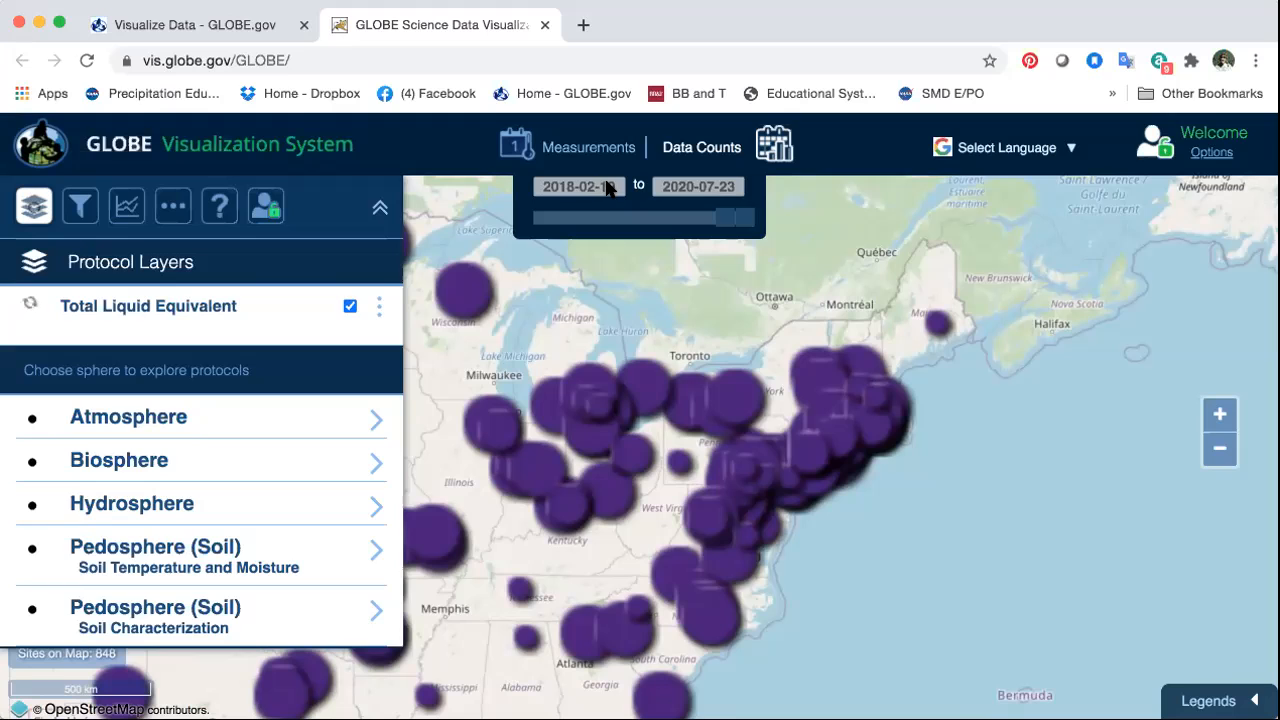
{"action": "left_click", "coordinate": [720, 218]}
{"action": "left_click", "coordinate": [728, 218]}
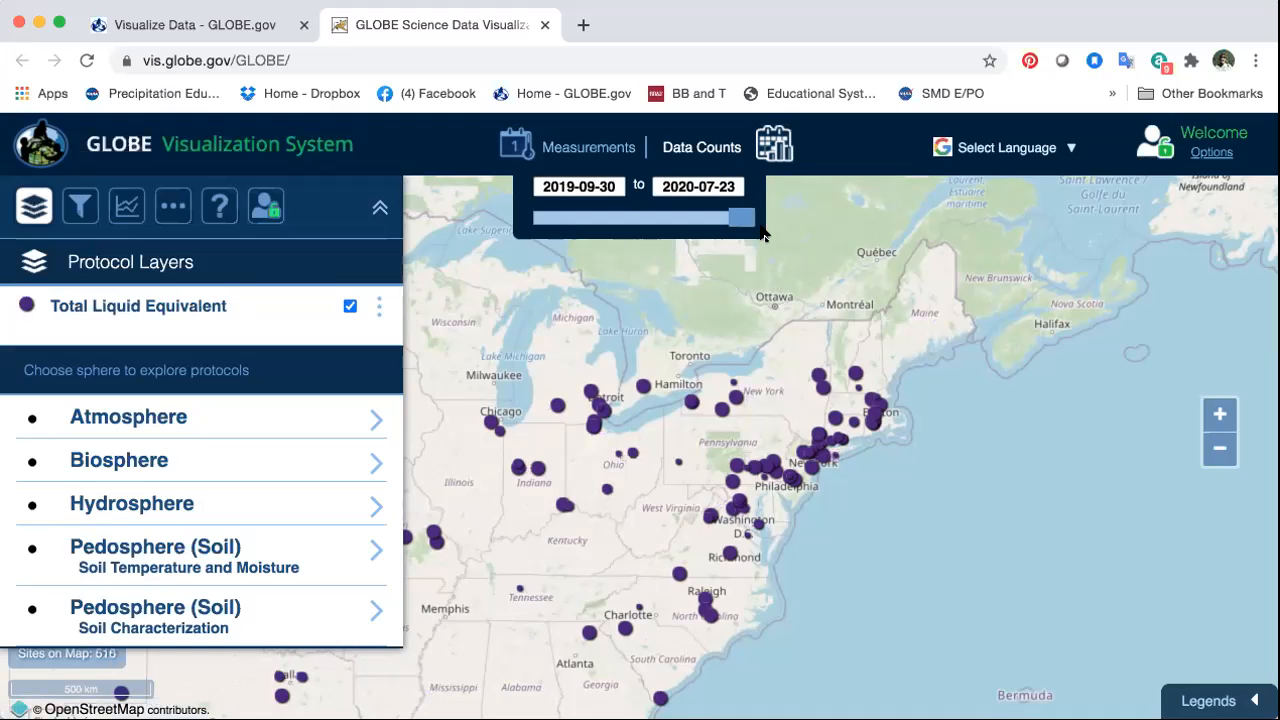
{"action": "left_click_drag", "start_coordinate": [735, 217], "coordinate": [742, 216]}
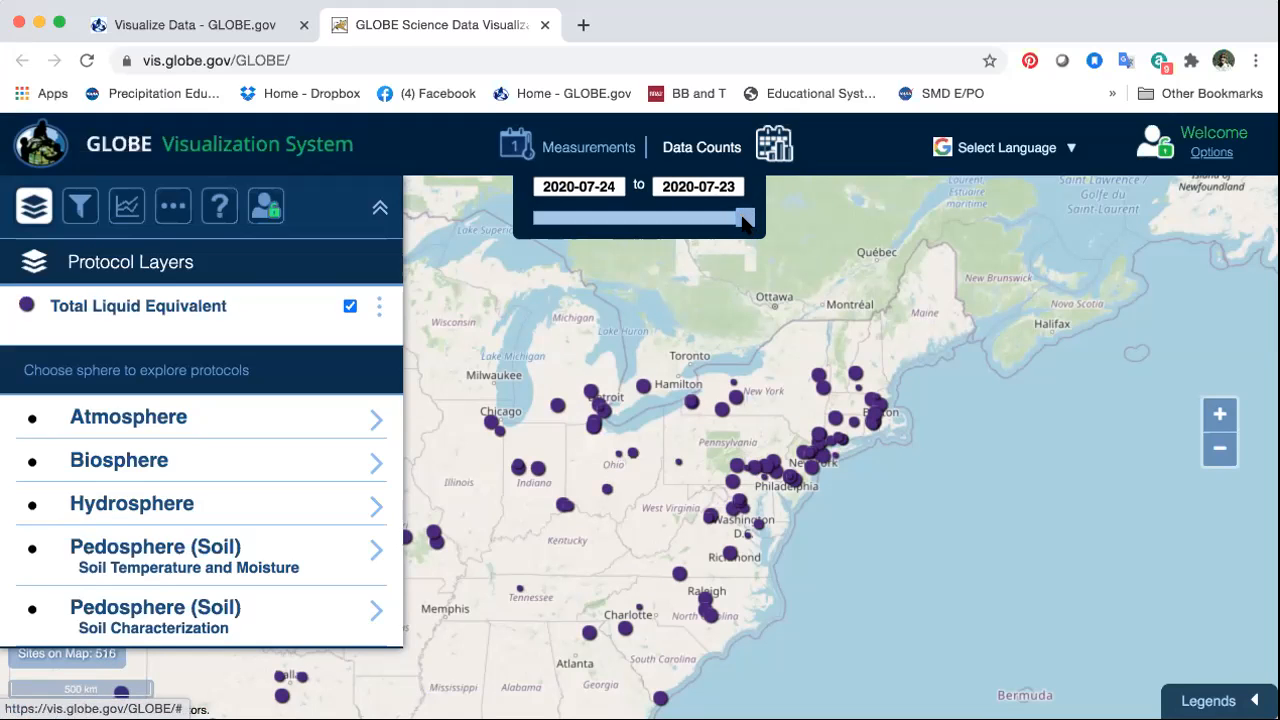
Step: Open the details popup of the Hills Home School site near Washington
{"action": "left_click", "coordinate": [1219, 414]}
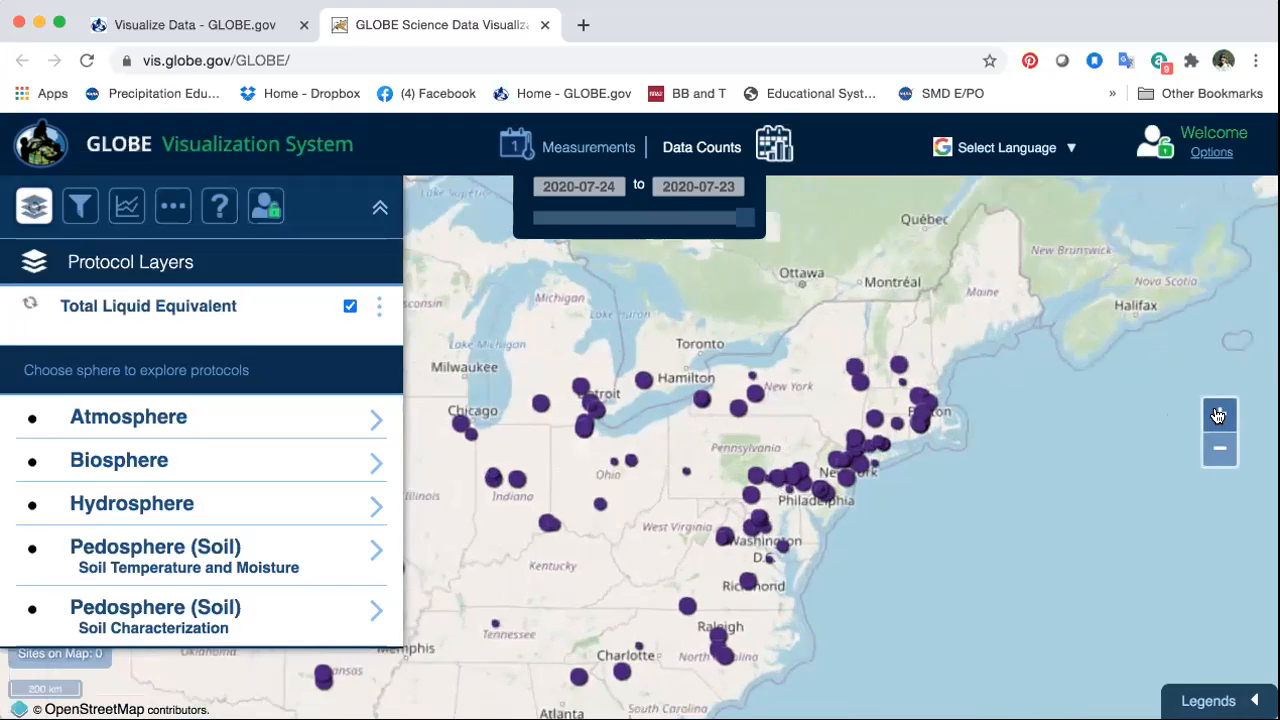
{"action": "scroll", "coordinate": [720, 490], "scroll_direction": "up", "scroll_amount": 3}
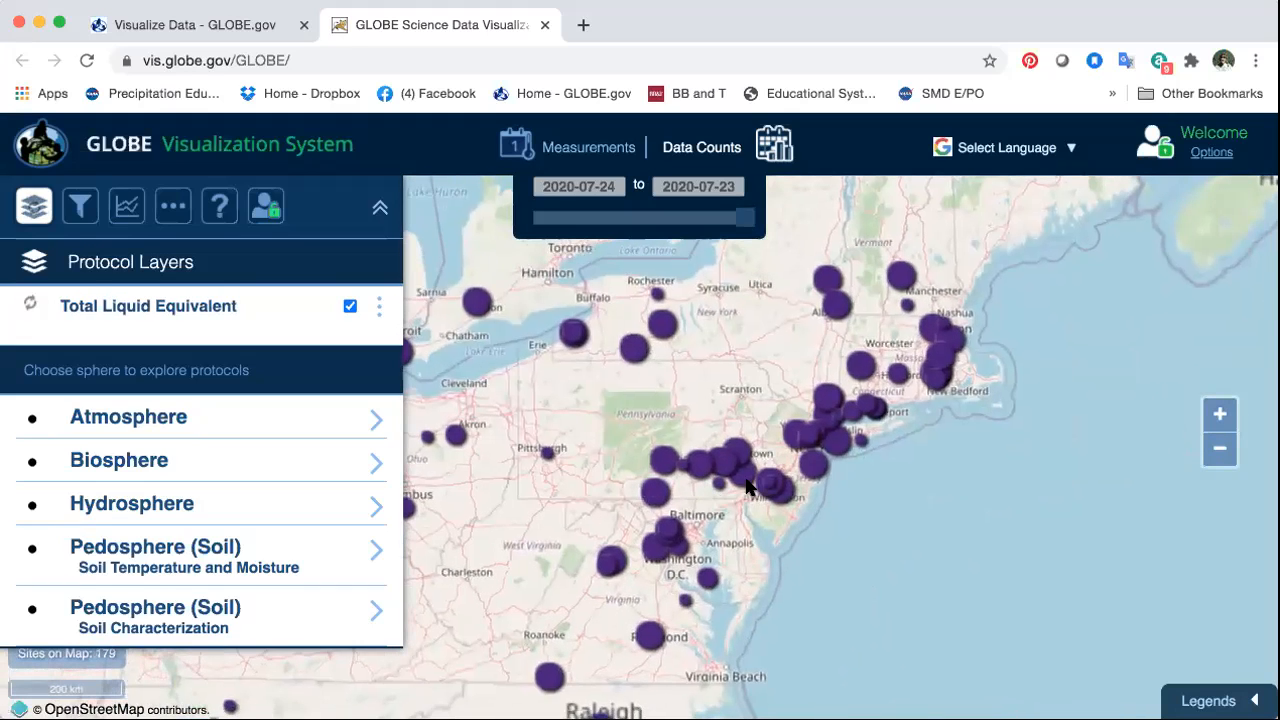
{"action": "left_click", "coordinate": [1221, 413]}
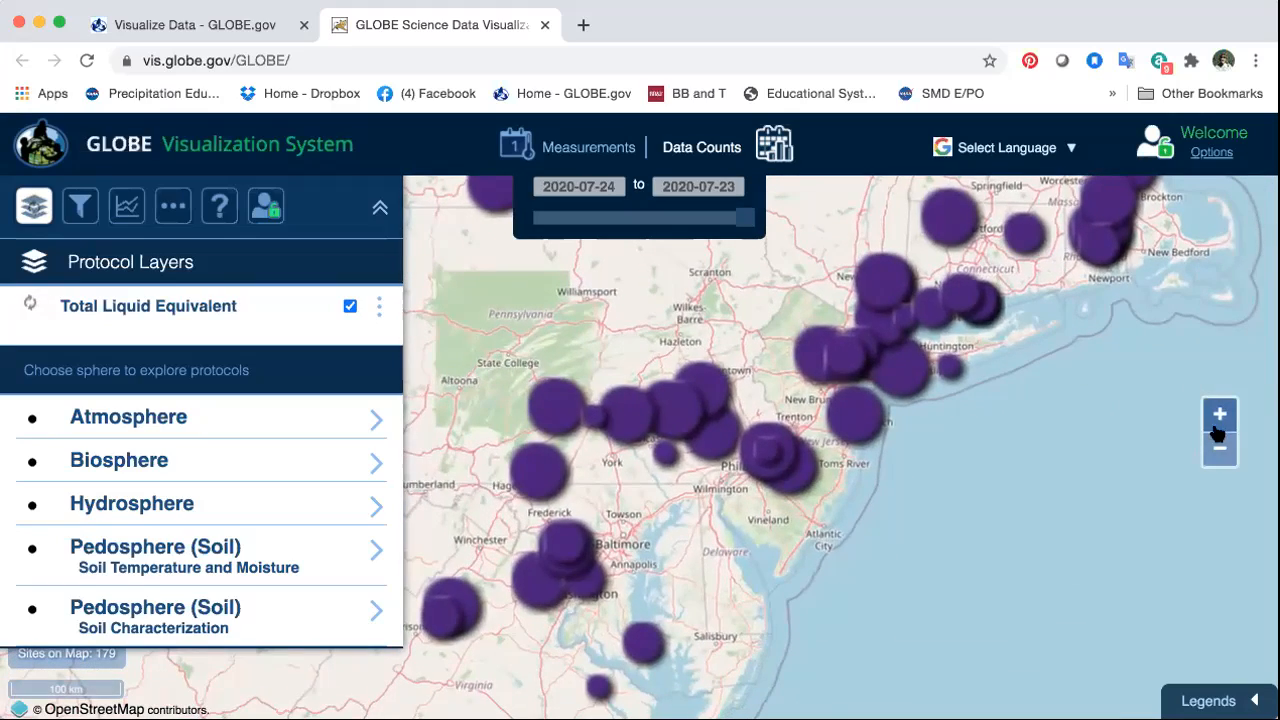
{"action": "left_click", "coordinate": [1219, 414]}
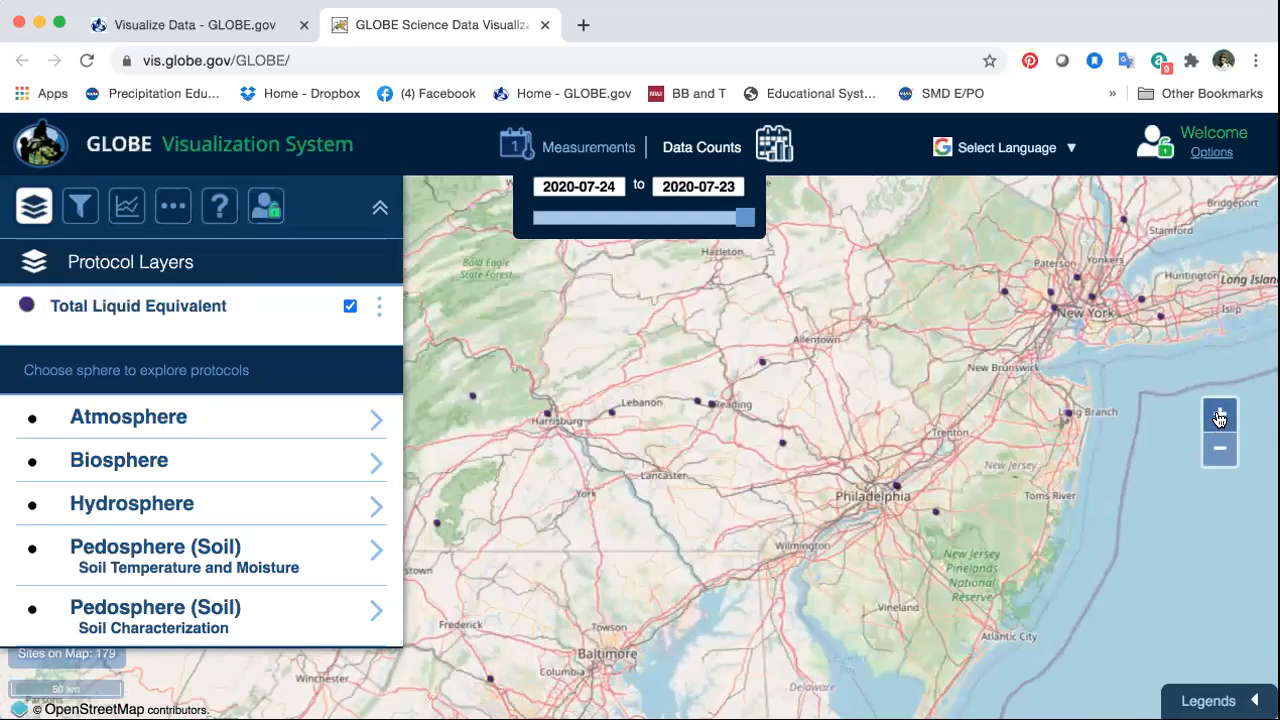
{"action": "left_click", "coordinate": [1219, 416]}
{"action": "left_click_drag", "start_coordinate": [724, 600], "coordinate": [809, 398]}
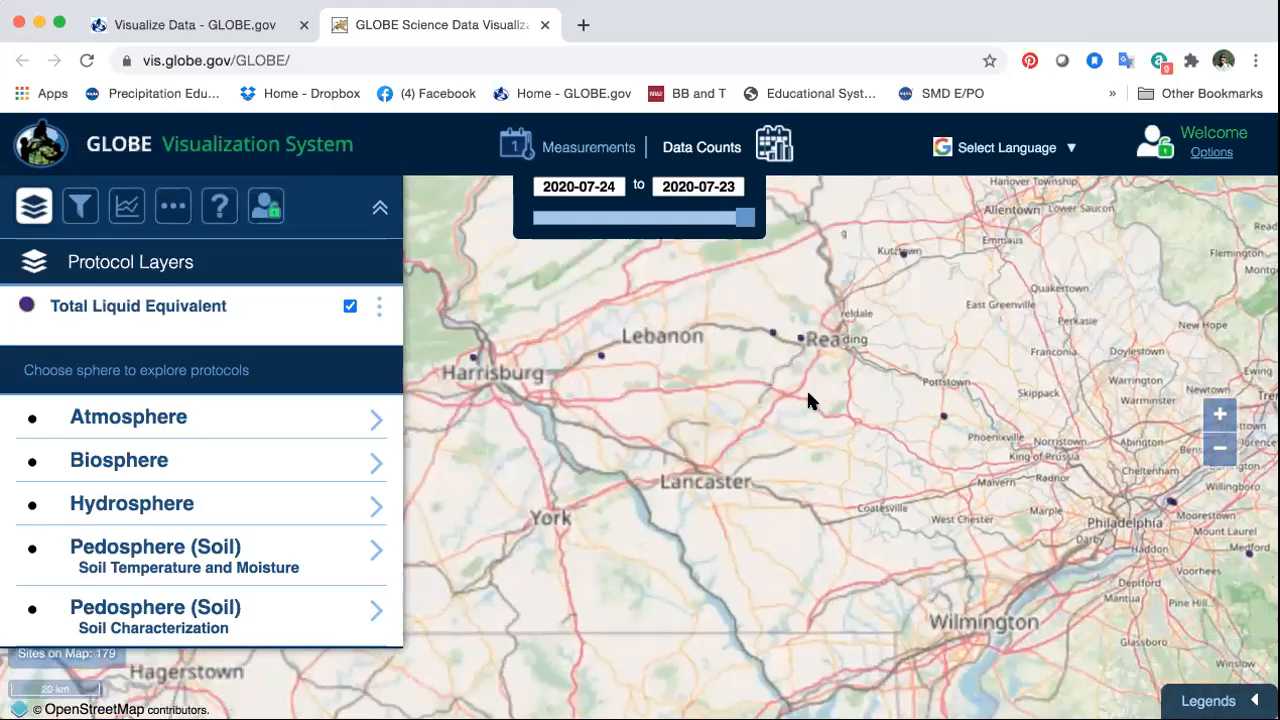
{"action": "left_click_drag", "start_coordinate": [733, 520], "coordinate": [700, 349]}
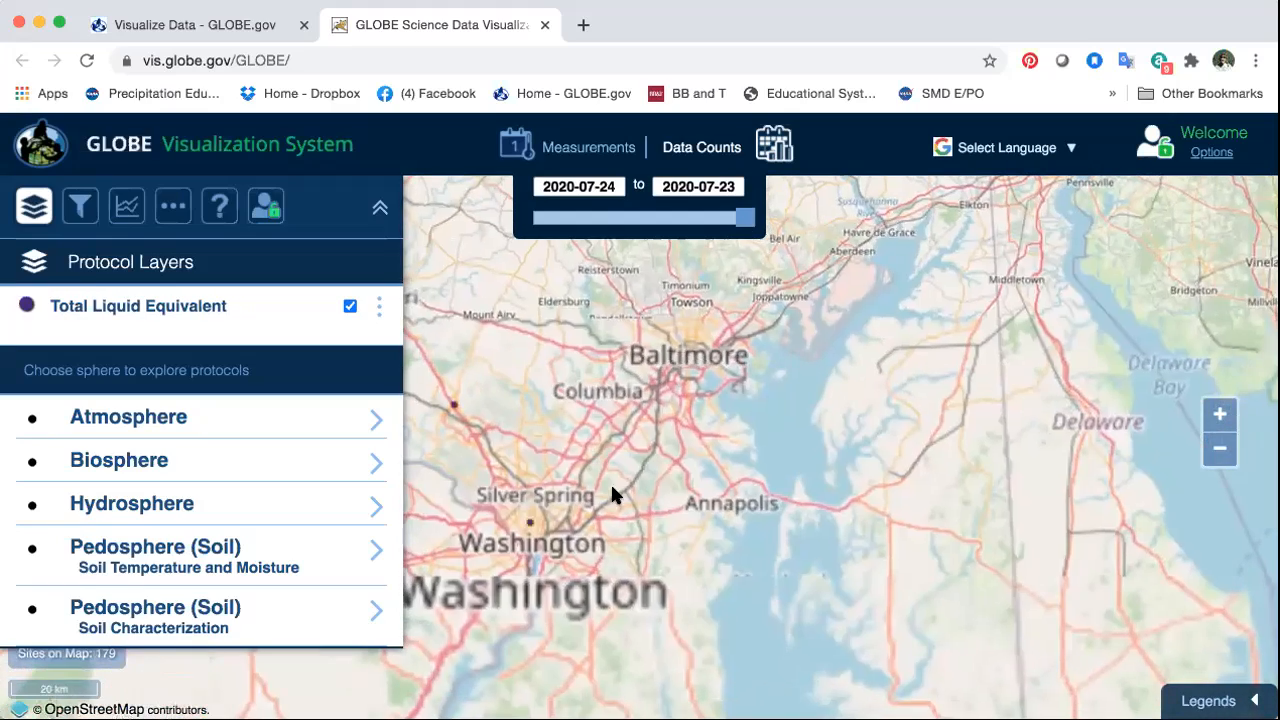
{"action": "left_click_drag", "start_coordinate": [611, 497], "coordinate": [789, 434]}
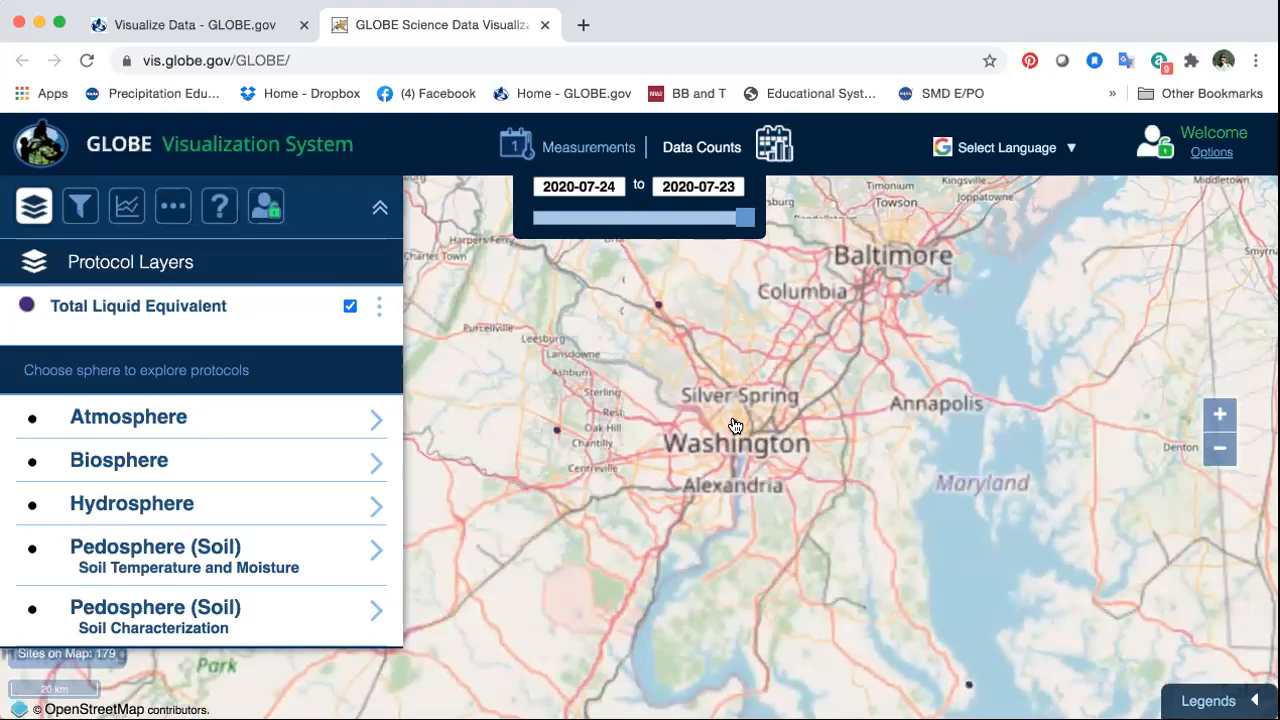
{"action": "left_click", "coordinate": [735, 426]}
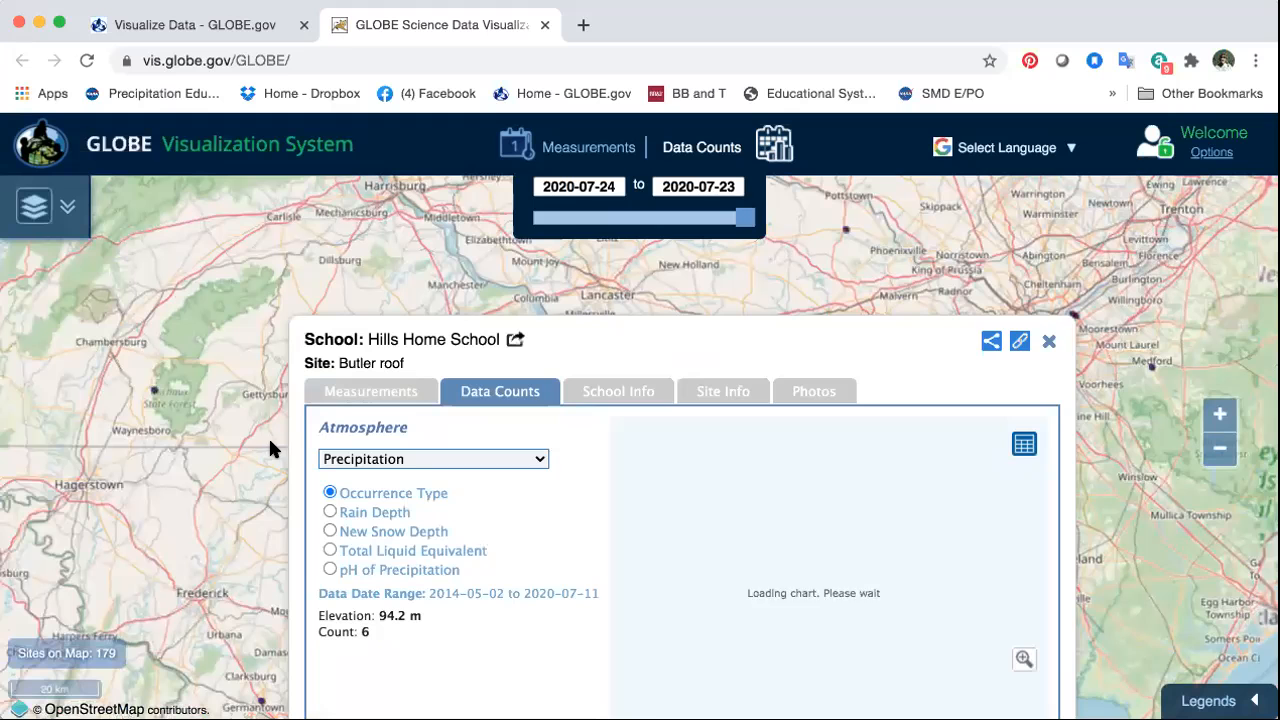
Step: Show the site's Measurements chart and switch the precipitation measure to Rain Depth
{"action": "scroll", "coordinate": [243, 390], "scroll_direction": "down", "scroll_amount": 2}
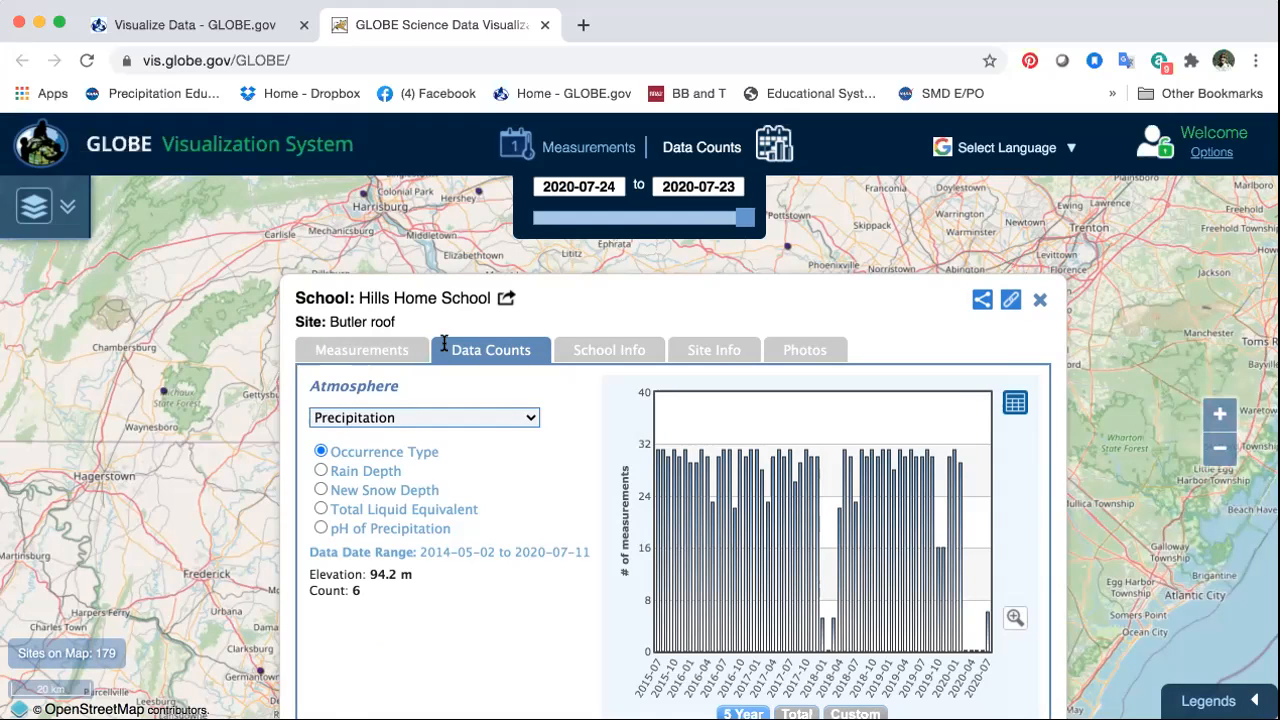
{"action": "left_click", "coordinate": [376, 349]}
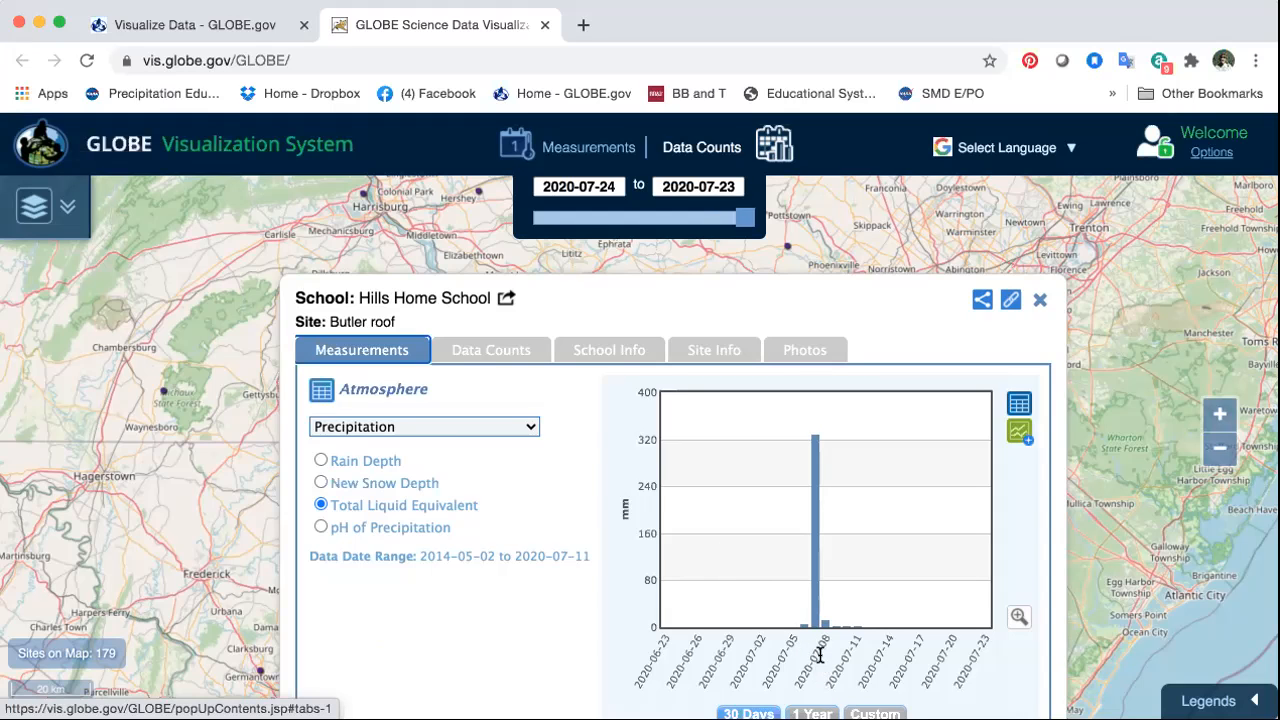
{"action": "mouse_move", "coordinate": [816, 445]}
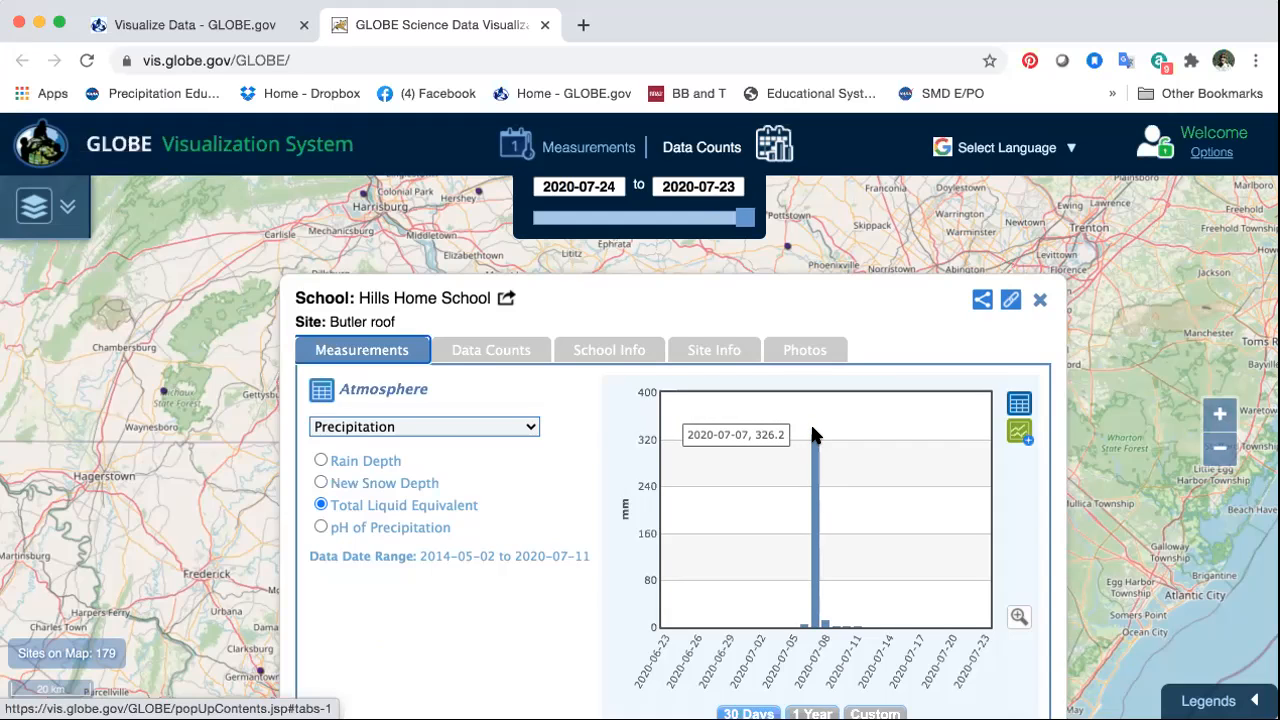
{"action": "left_click", "coordinate": [315, 455]}
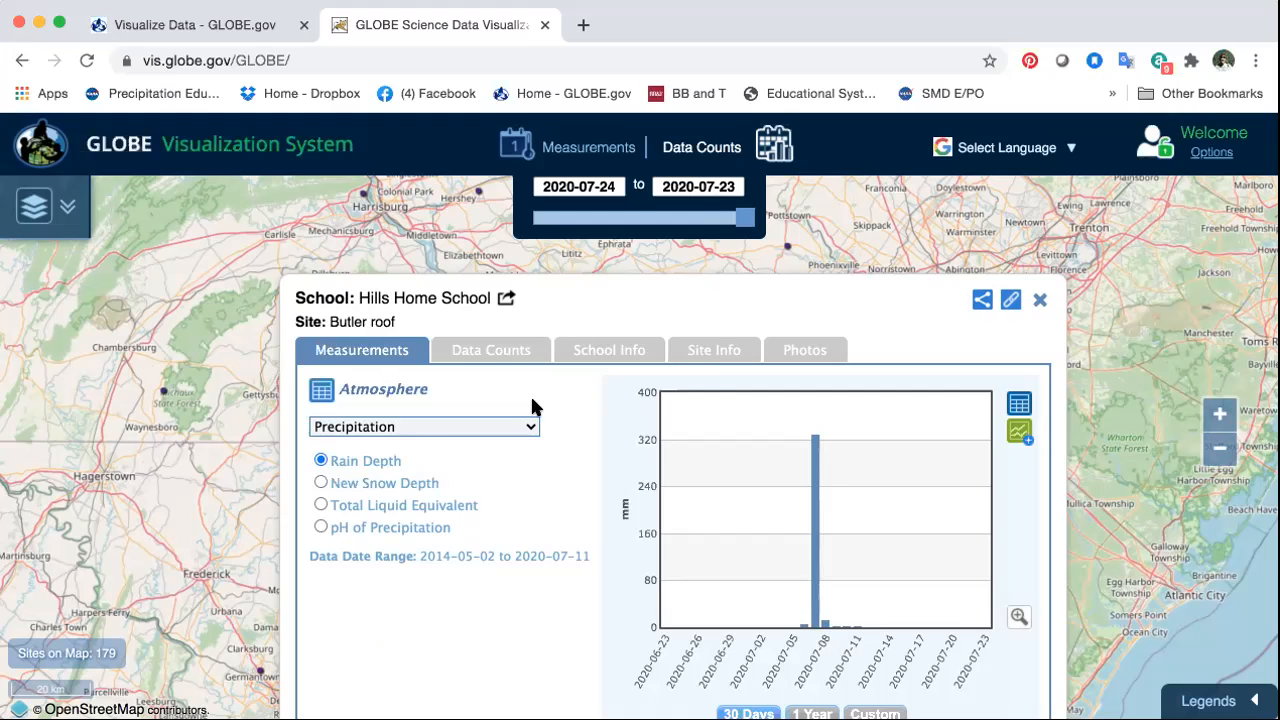
Step: Switch the site's precipitation chart to Total Liquid Equivalent and view its Data Counts chart
{"action": "left_click", "coordinate": [318, 503]}
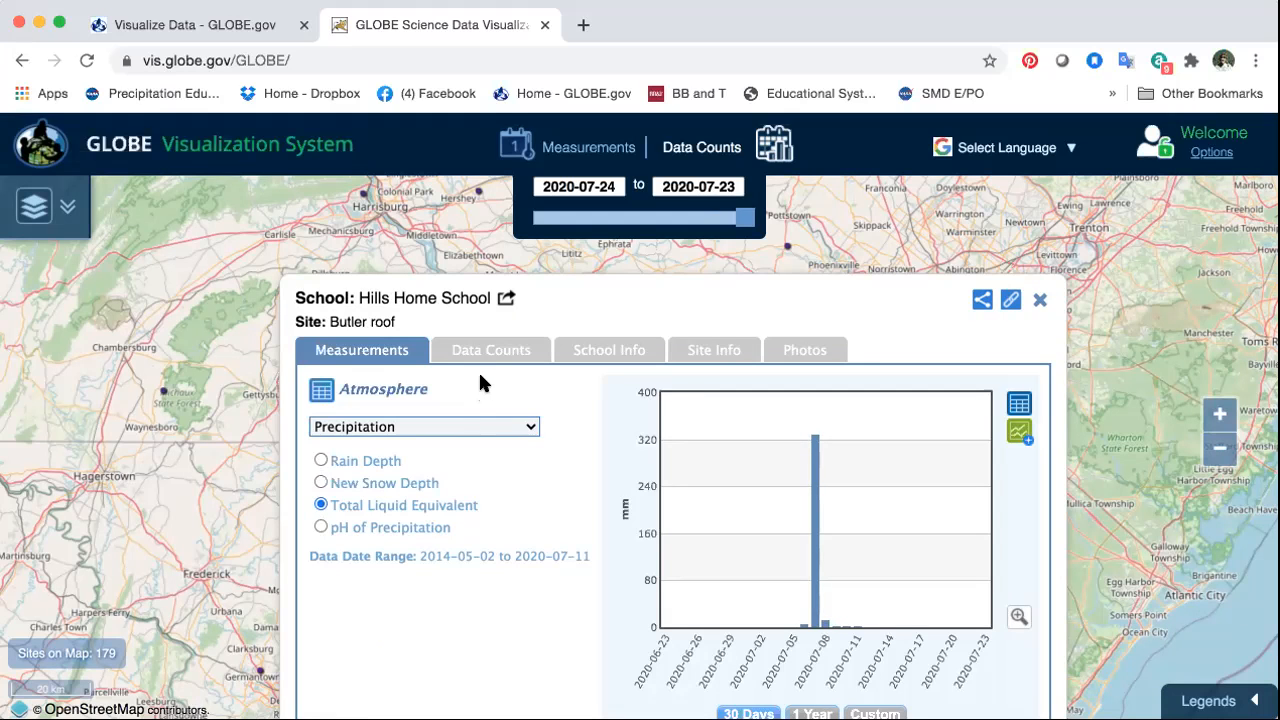
{"action": "left_click", "coordinate": [497, 347]}
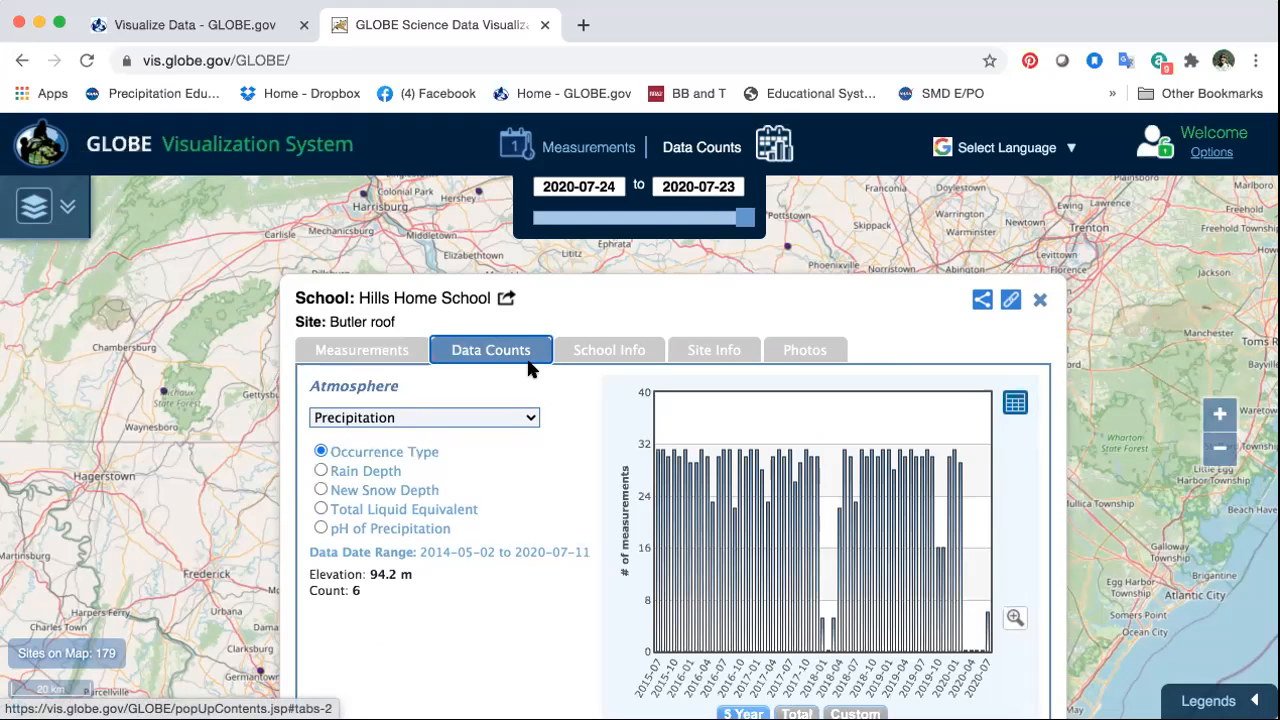
{"action": "mouse_move", "coordinate": [672, 508]}
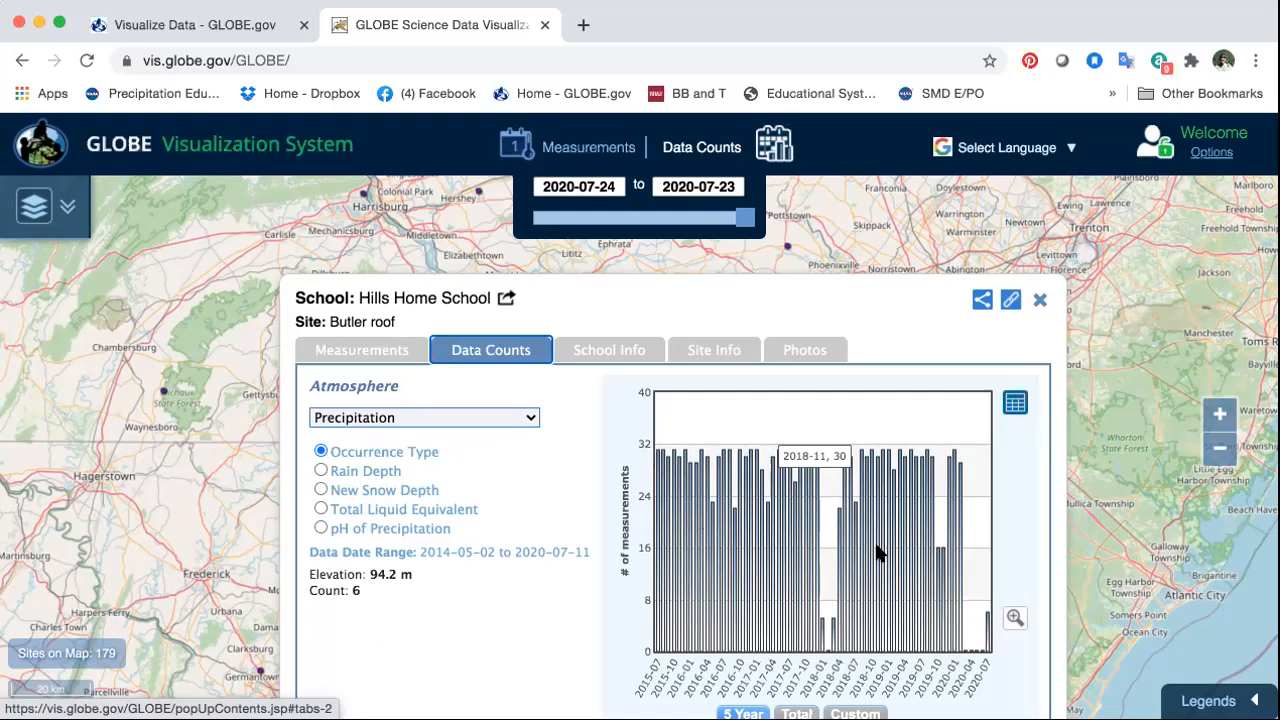
Step: Browse the School Info, Site Info and Photos tabs of the site popup, returning to Measurements
{"action": "left_click", "coordinate": [621, 351]}
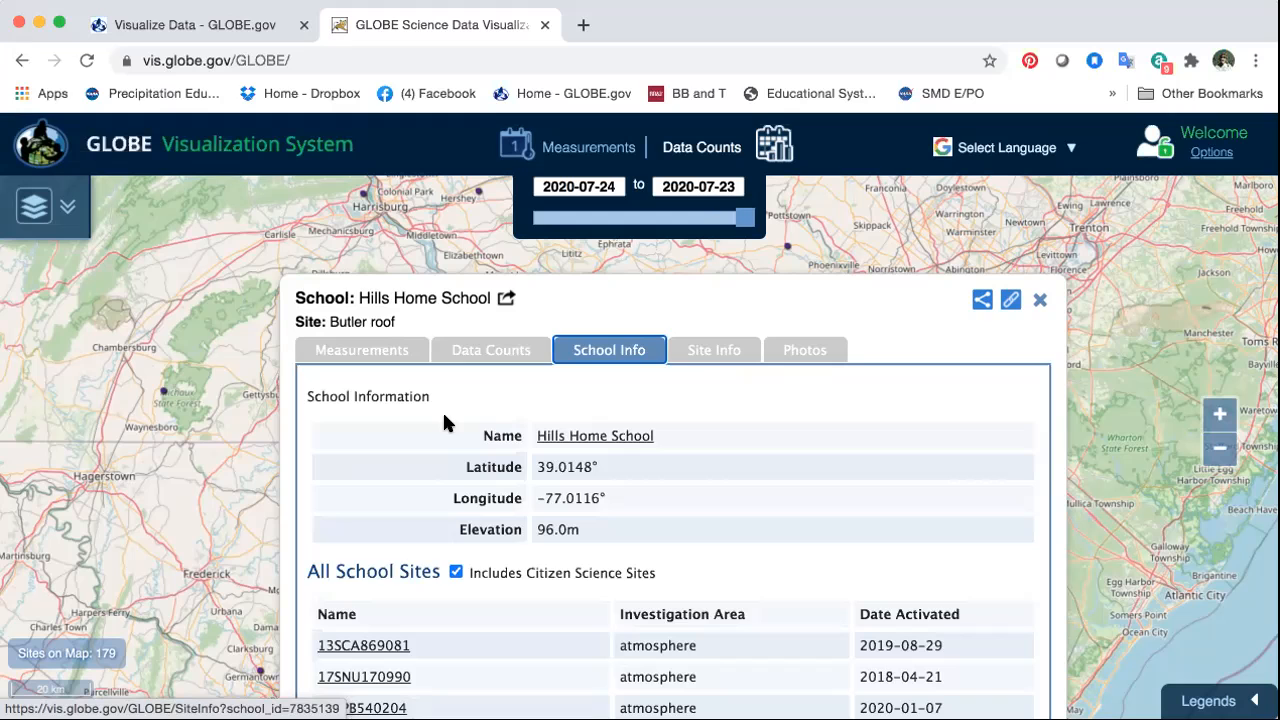
{"action": "left_click", "coordinate": [724, 351]}
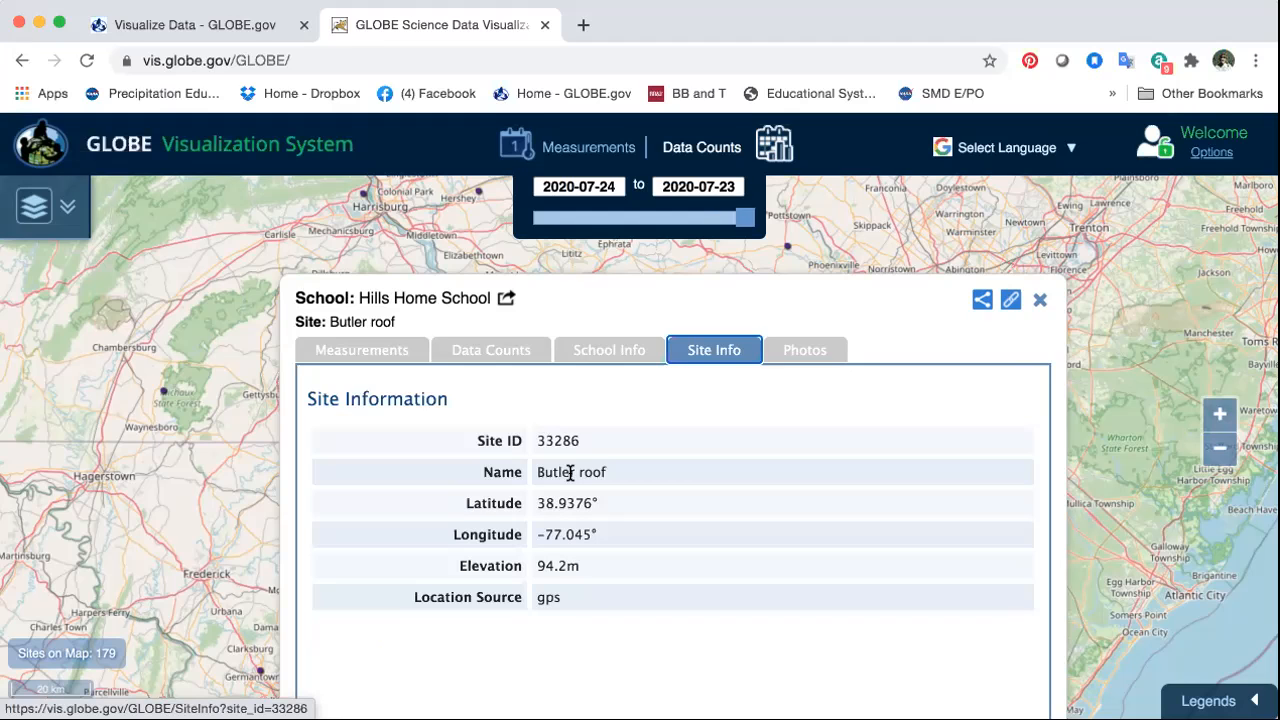
{"action": "left_click", "coordinate": [806, 351]}
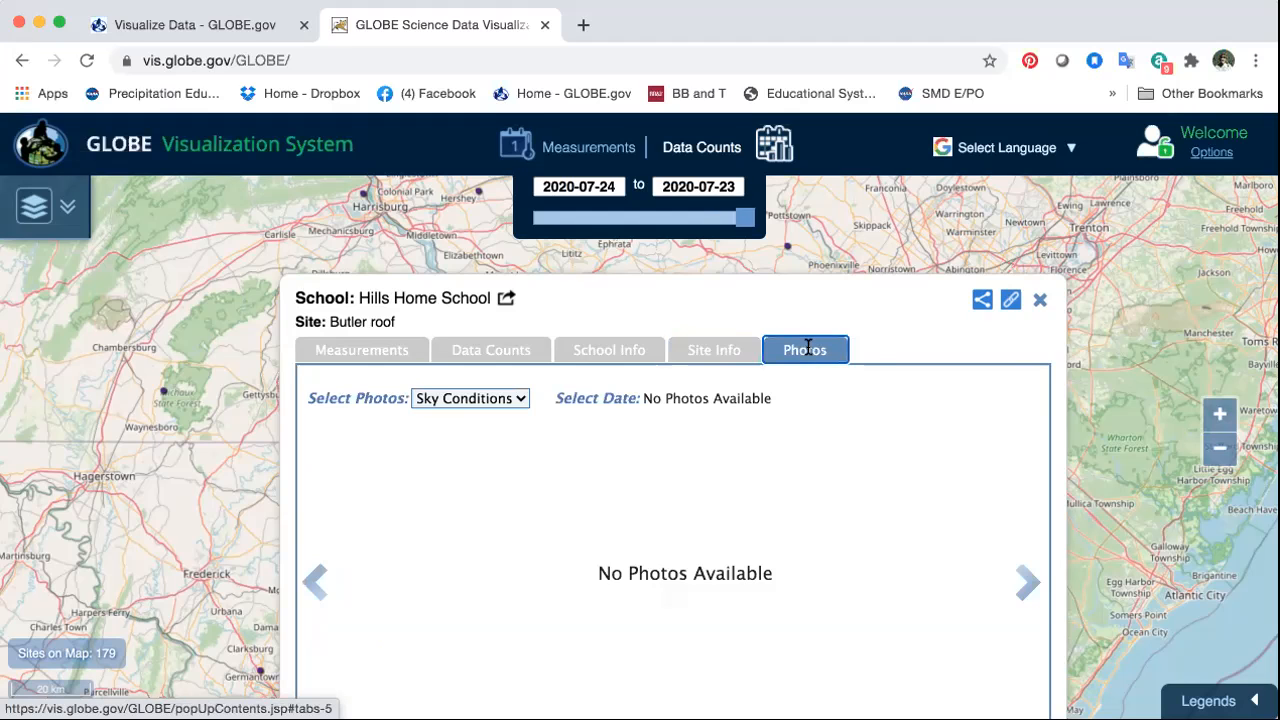
{"action": "left_click", "coordinate": [361, 352]}
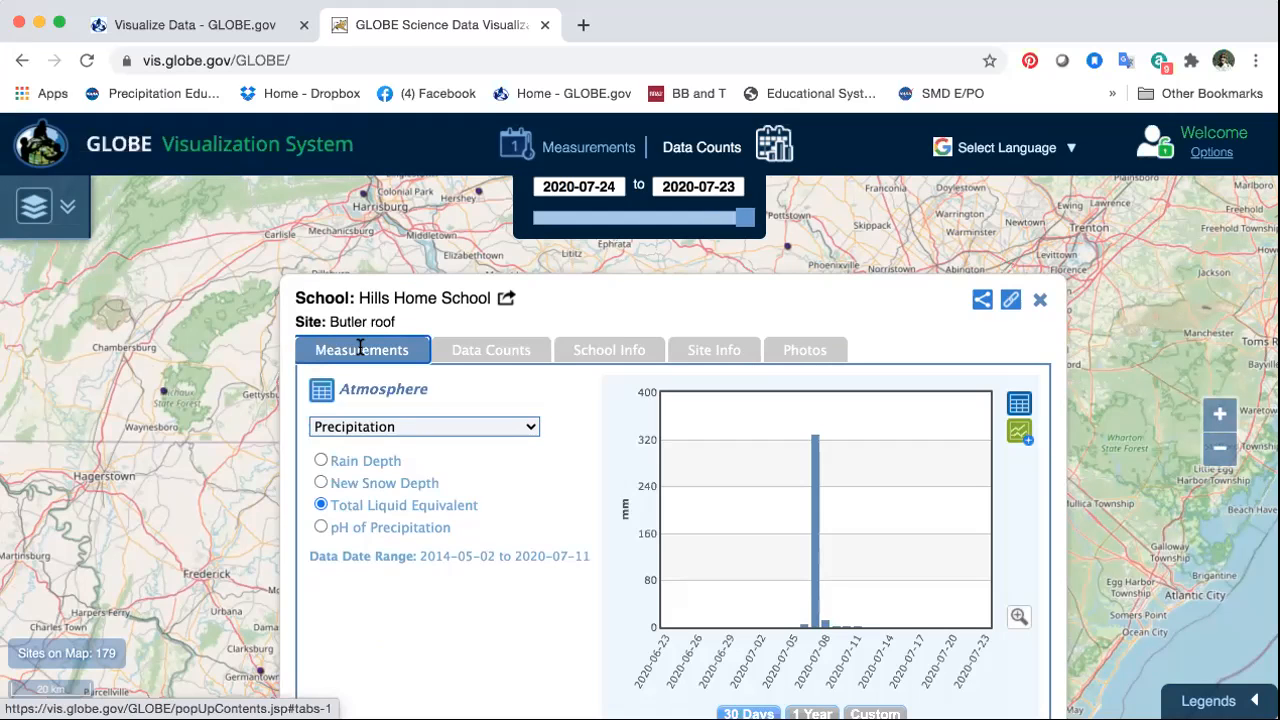
Step: Close the site popup and open the details of a site on the California coast from the zoomed-out map
{"action": "left_click", "coordinate": [1040, 301]}
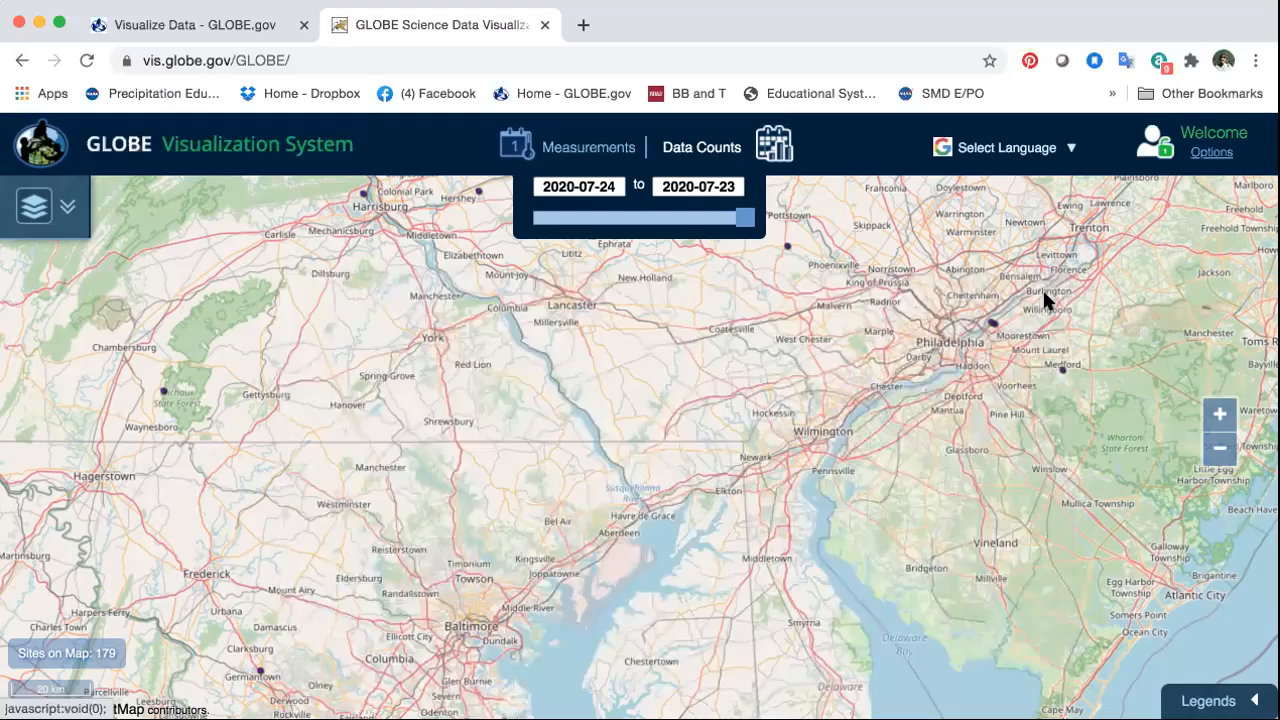
{"action": "left_click", "coordinate": [1209, 458]}
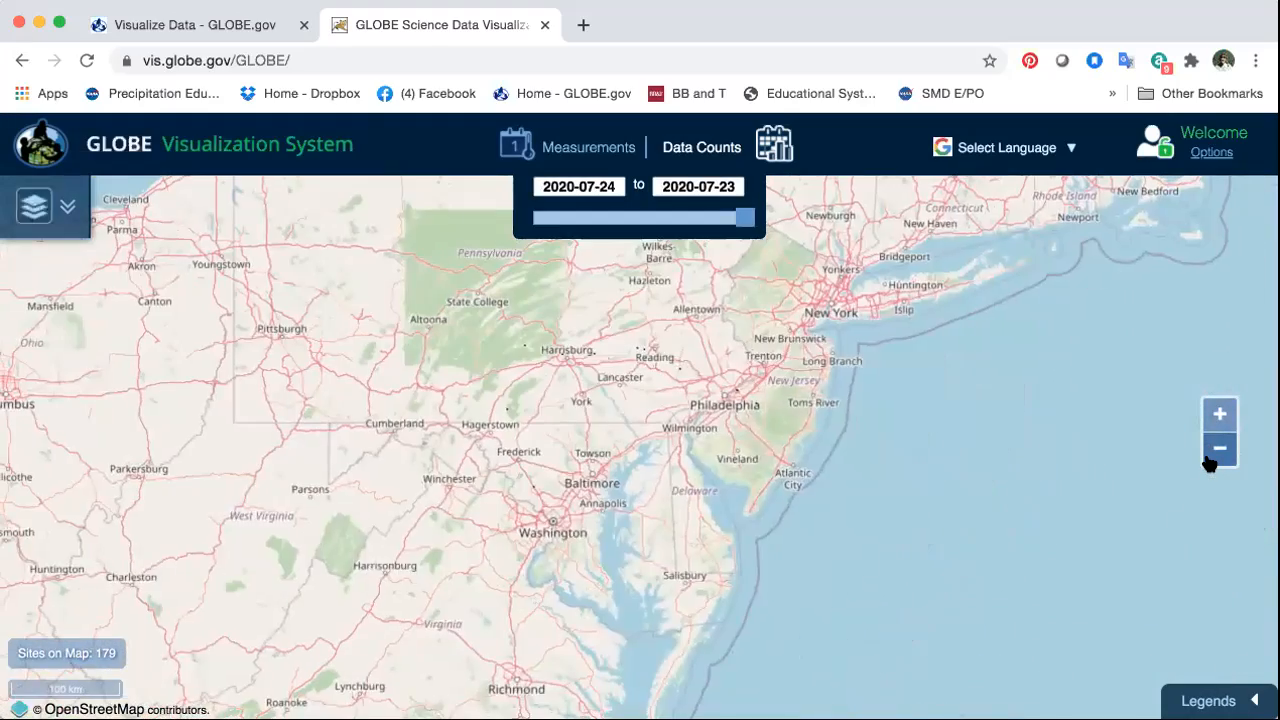
{"action": "left_click", "coordinate": [1207, 456]}
{"action": "left_click", "coordinate": [1207, 456]}
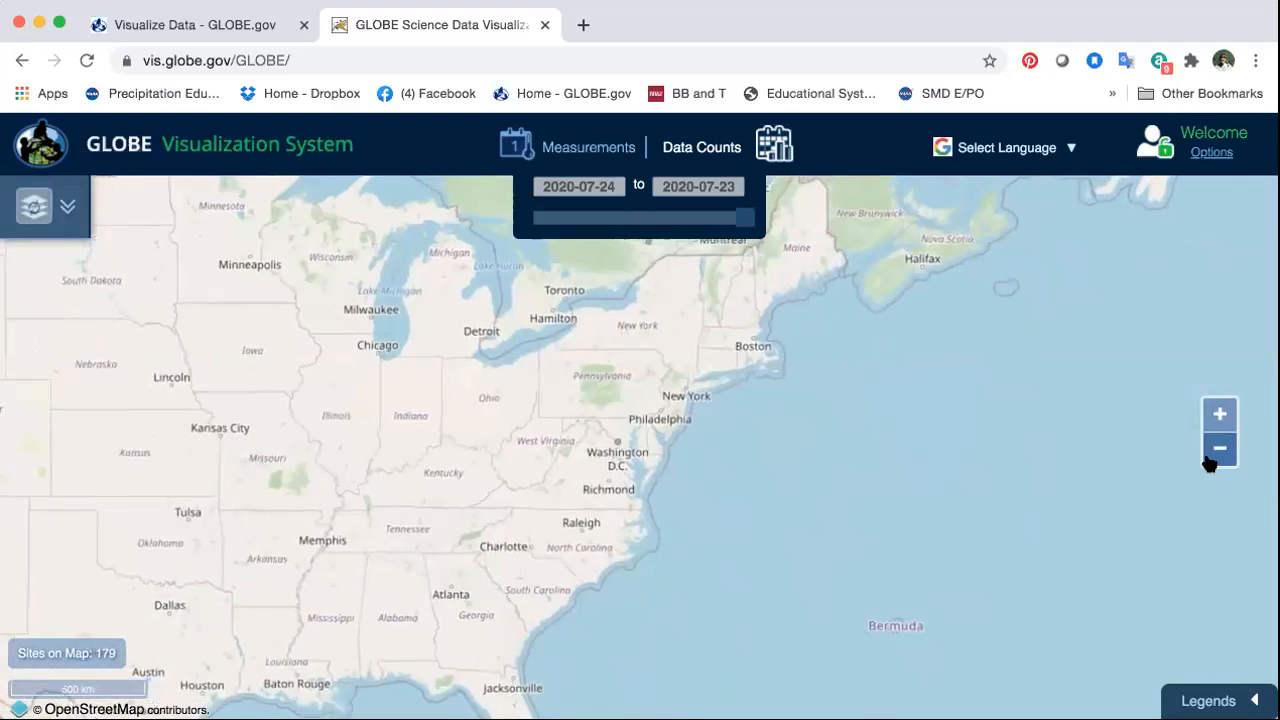
{"action": "left_click", "coordinate": [1208, 458]}
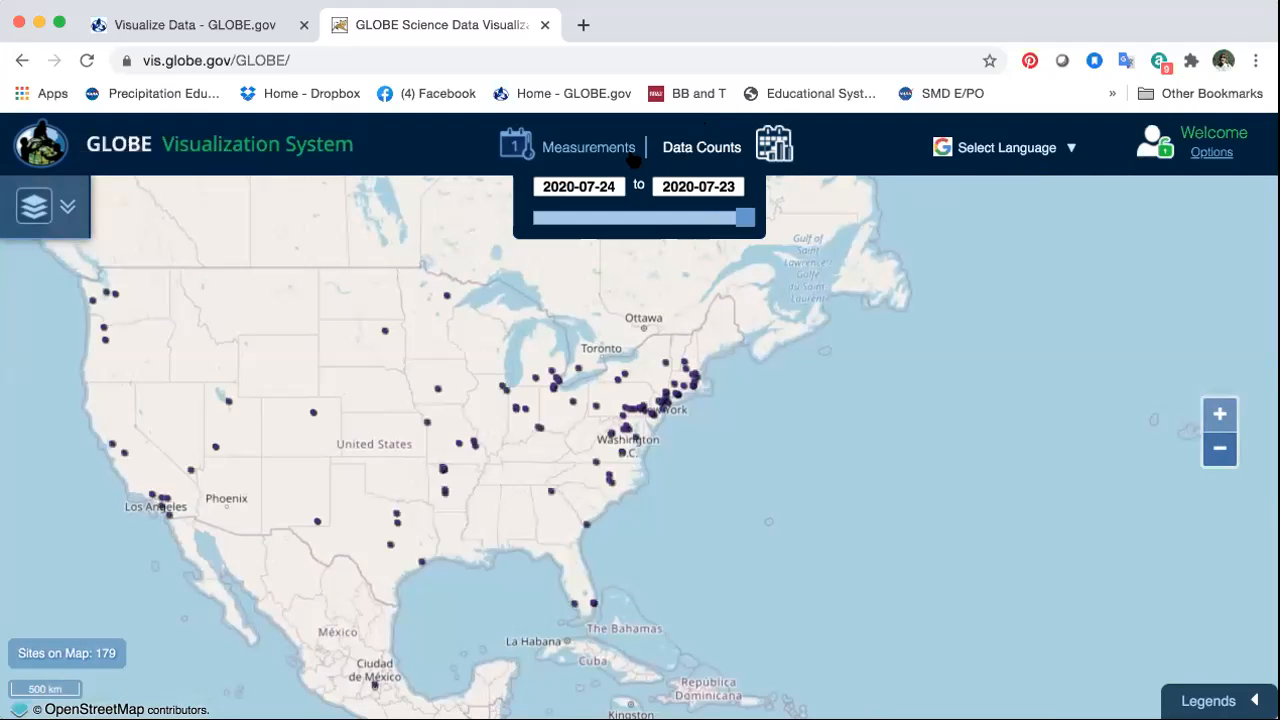
{"action": "left_click", "coordinate": [114, 446]}
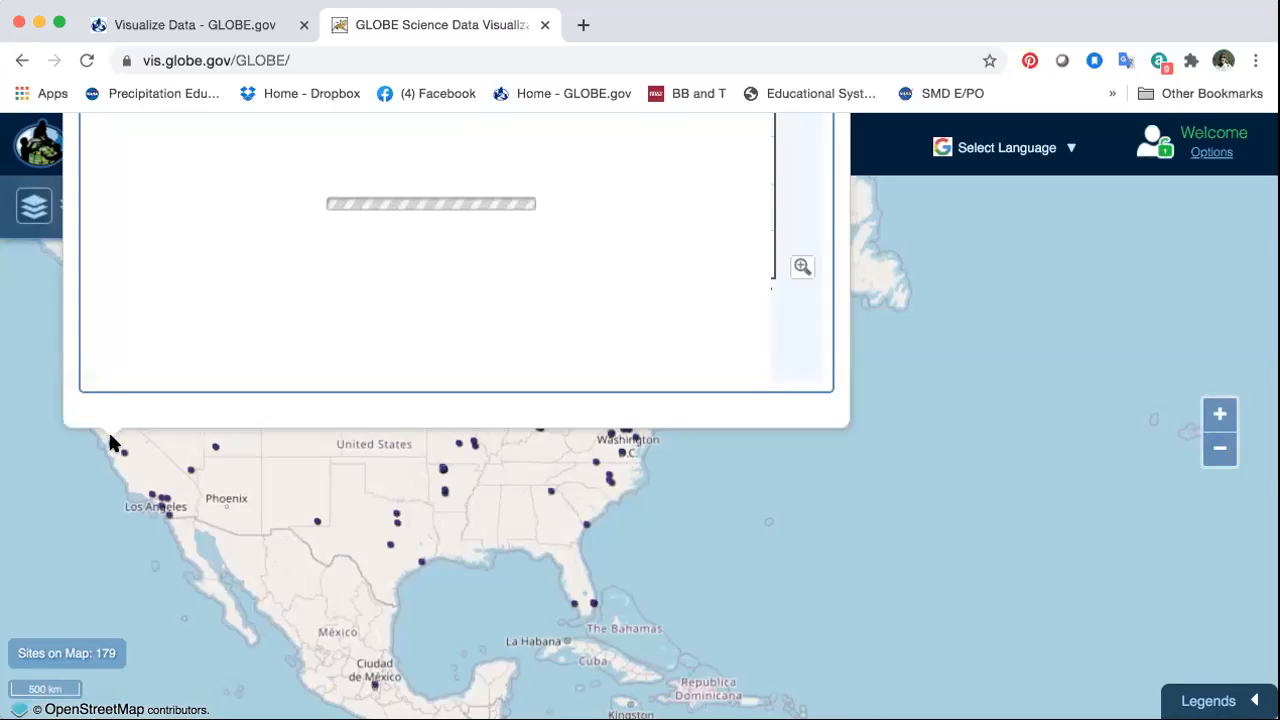